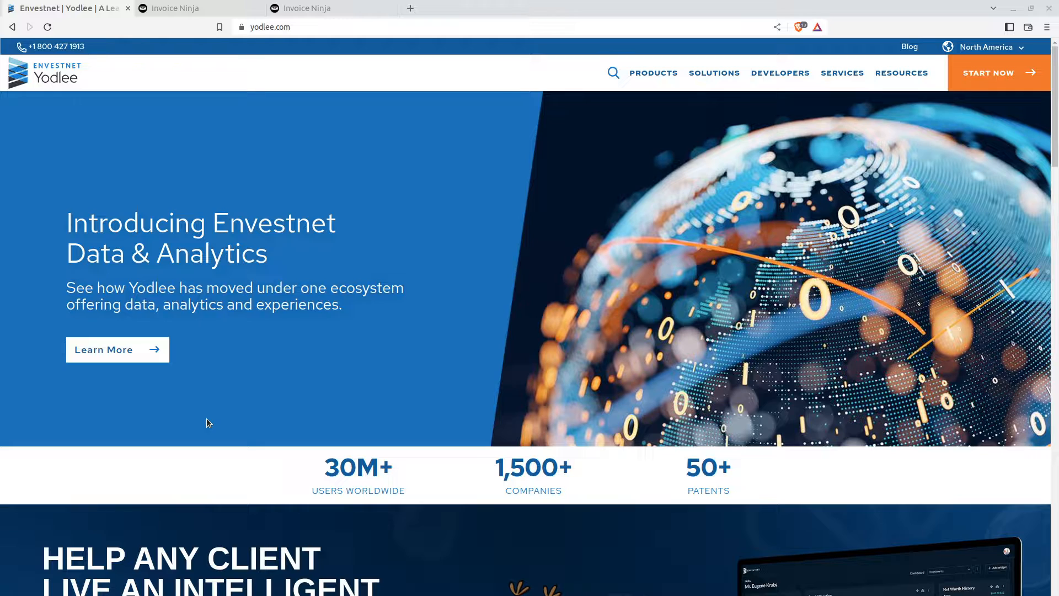
- Start connecting a new bank account from the hosted Invoice Ninja company's bank settings and search the providers for "barcl"
click(175, 7)
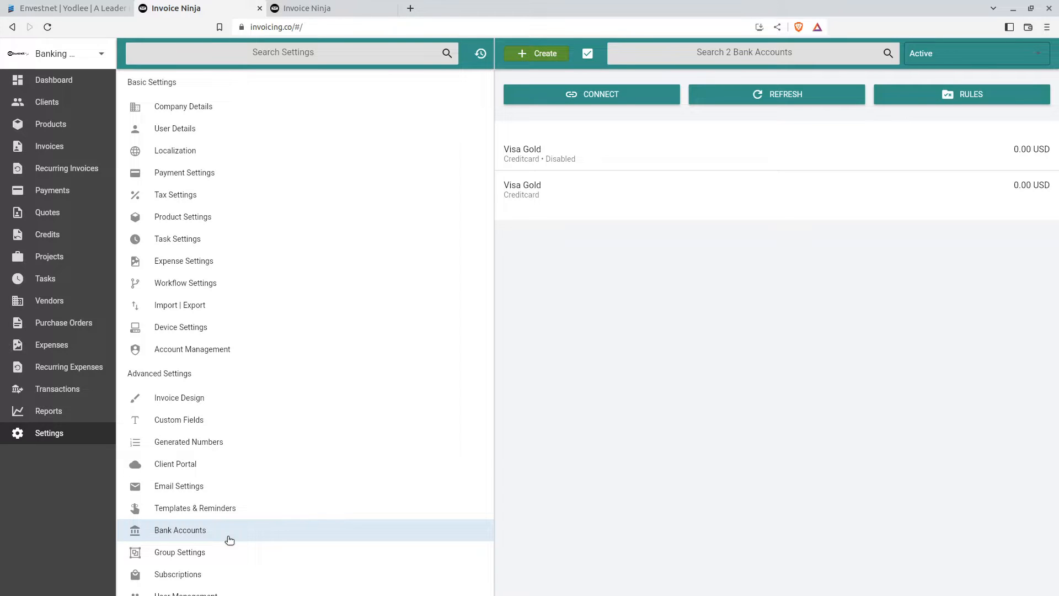
click(593, 96)
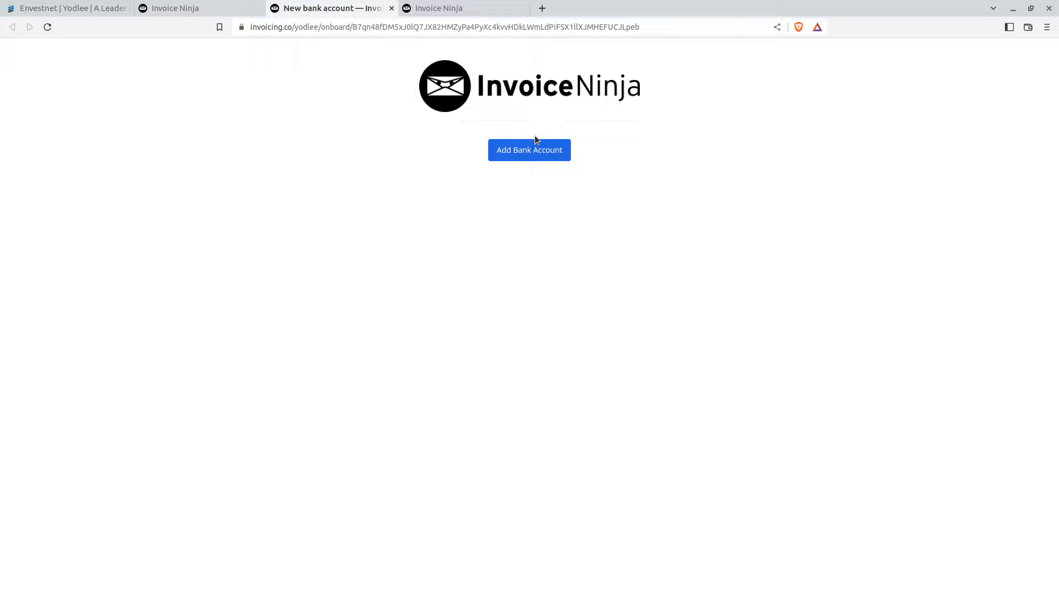
click(535, 150)
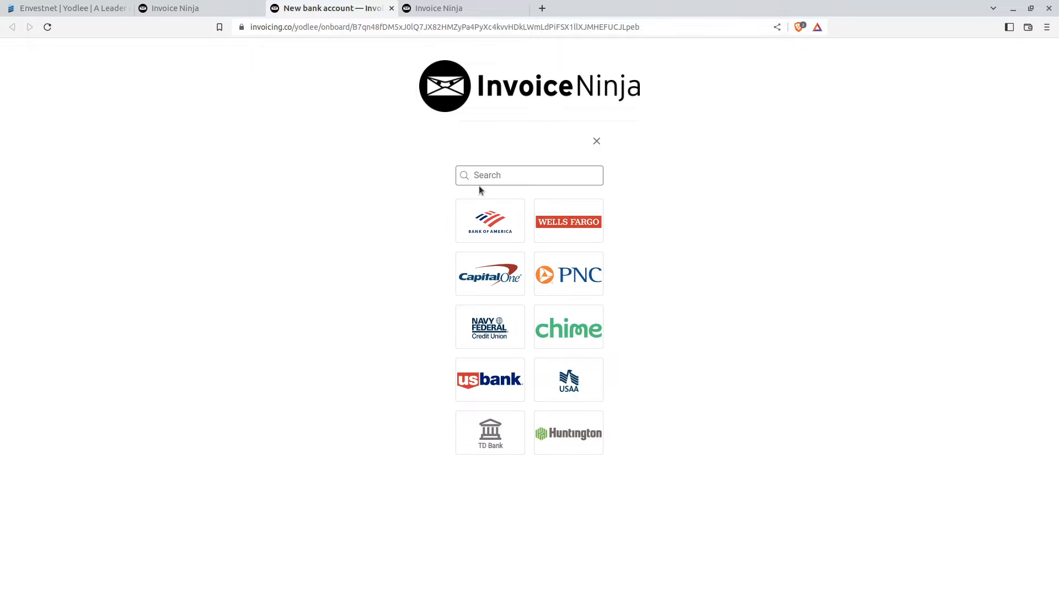
click(485, 176)
text(barcl)
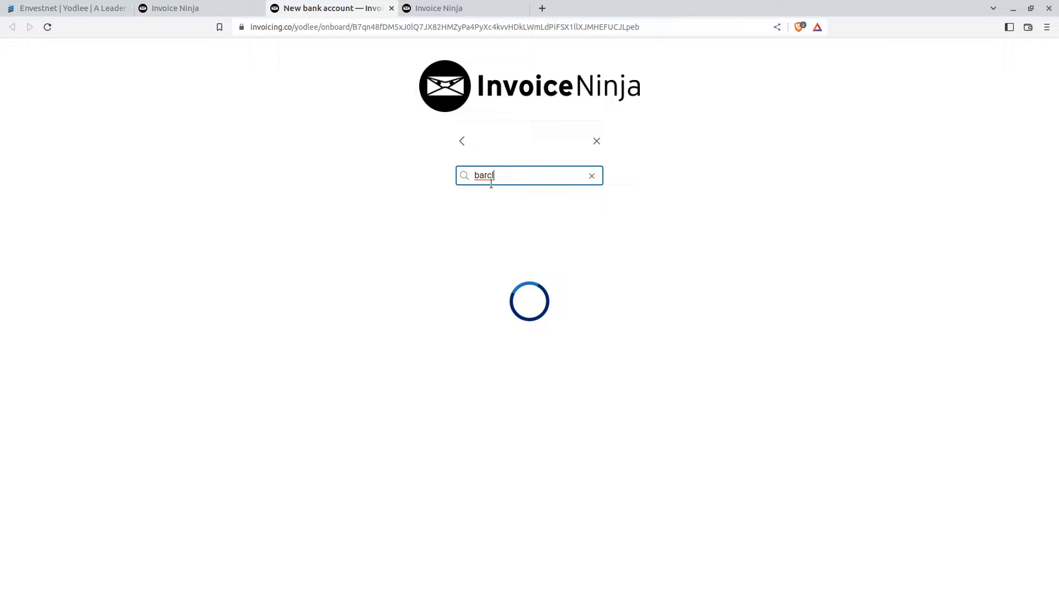
scroll(503, 342, down, 1)
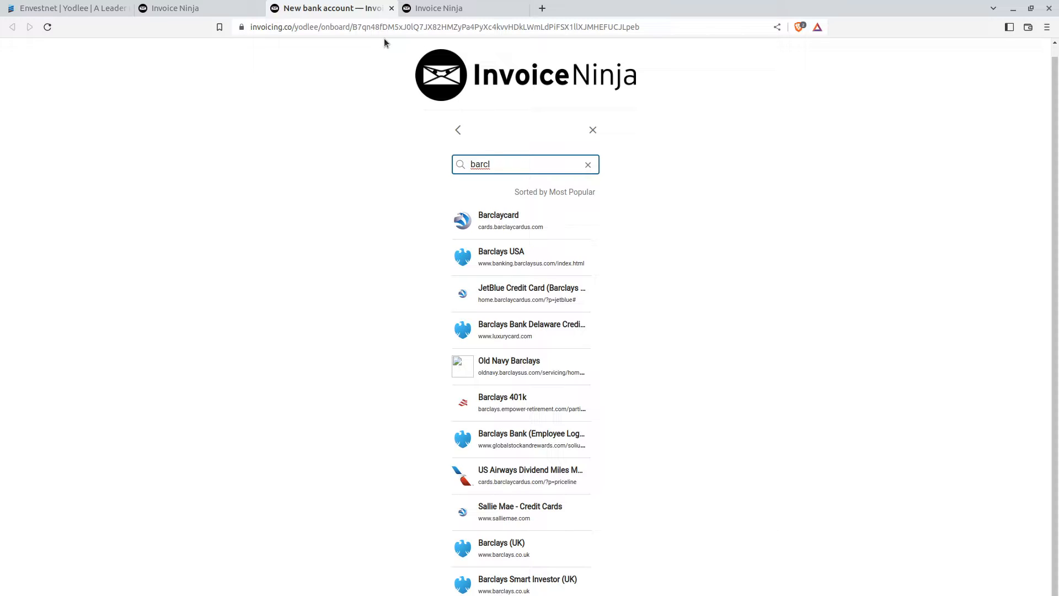
- In the ninja.test company, convert the $7,777.05 deposit transaction against invoices 0011, 0012 and 0015, then open the linked invoice 0011
click(436, 10)
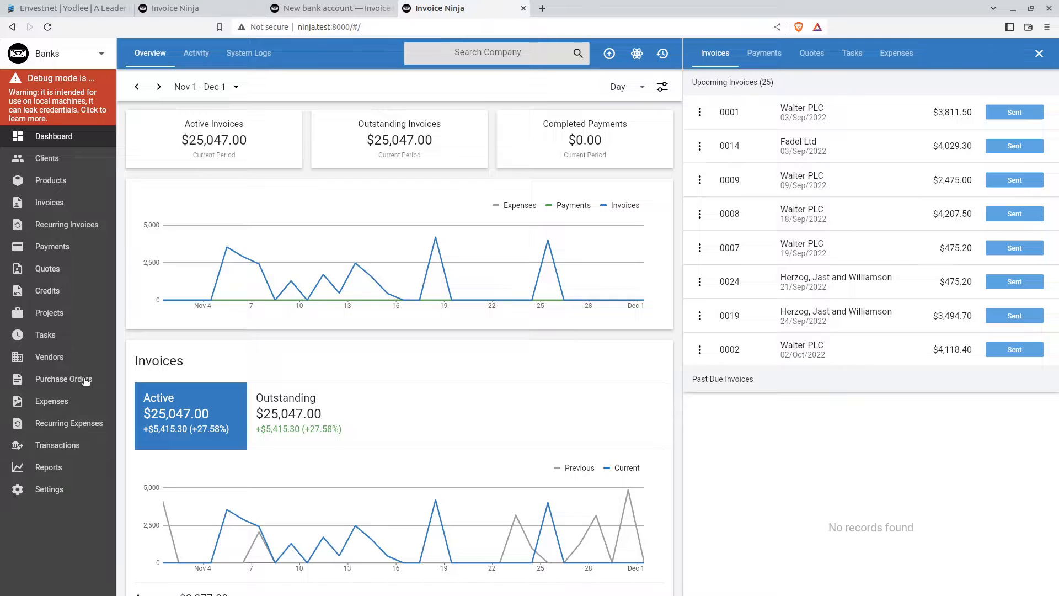
click(58, 446)
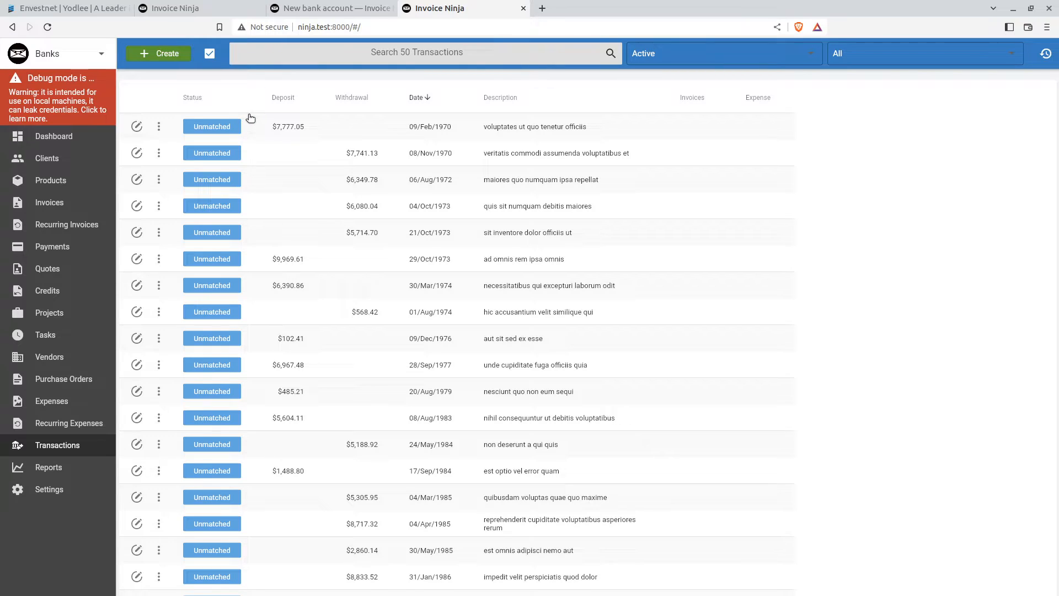
click(288, 131)
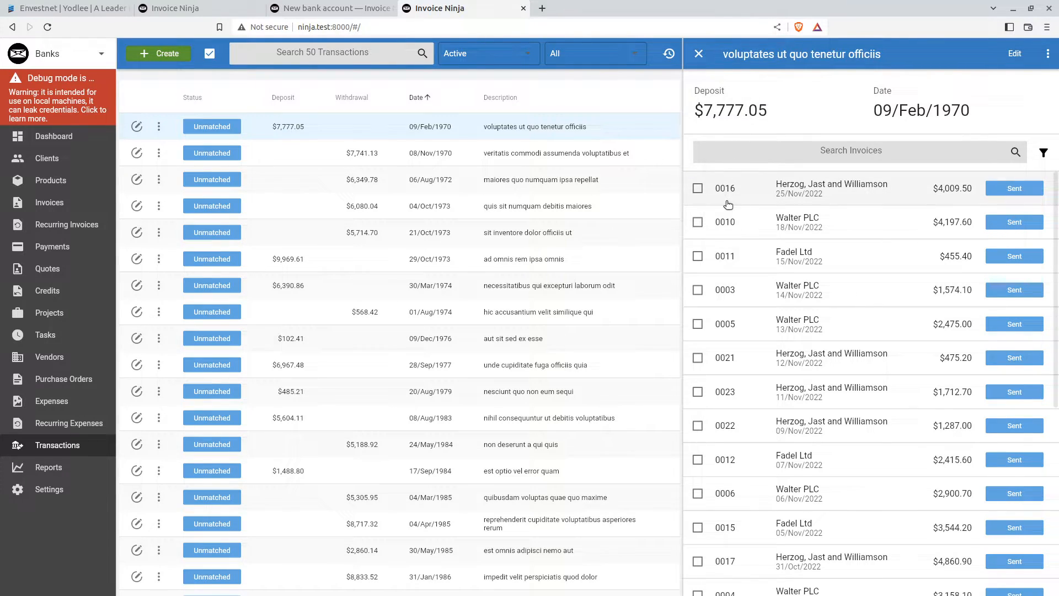
click(698, 256)
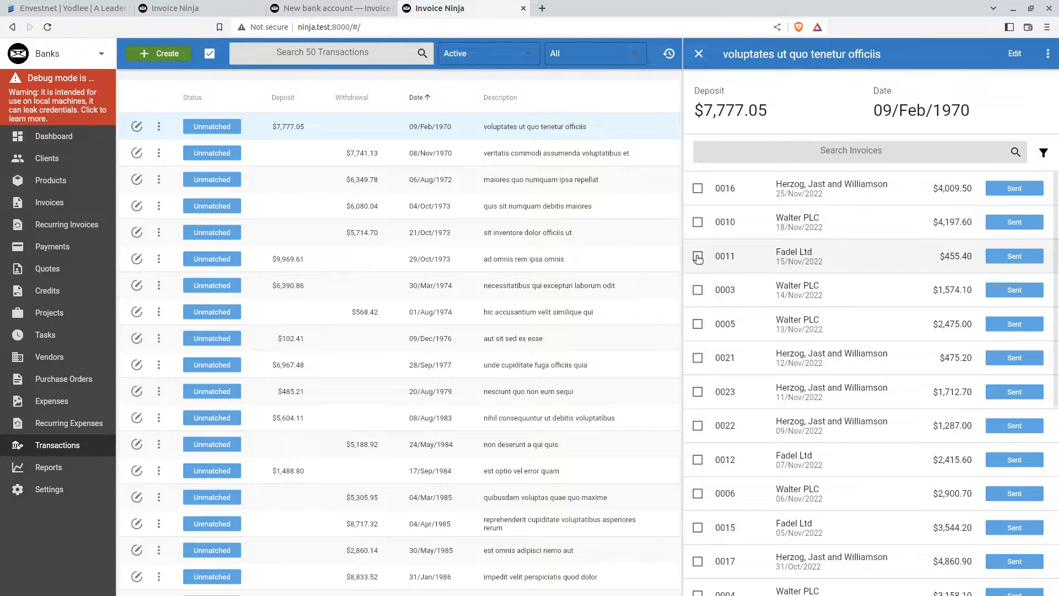
click(699, 222)
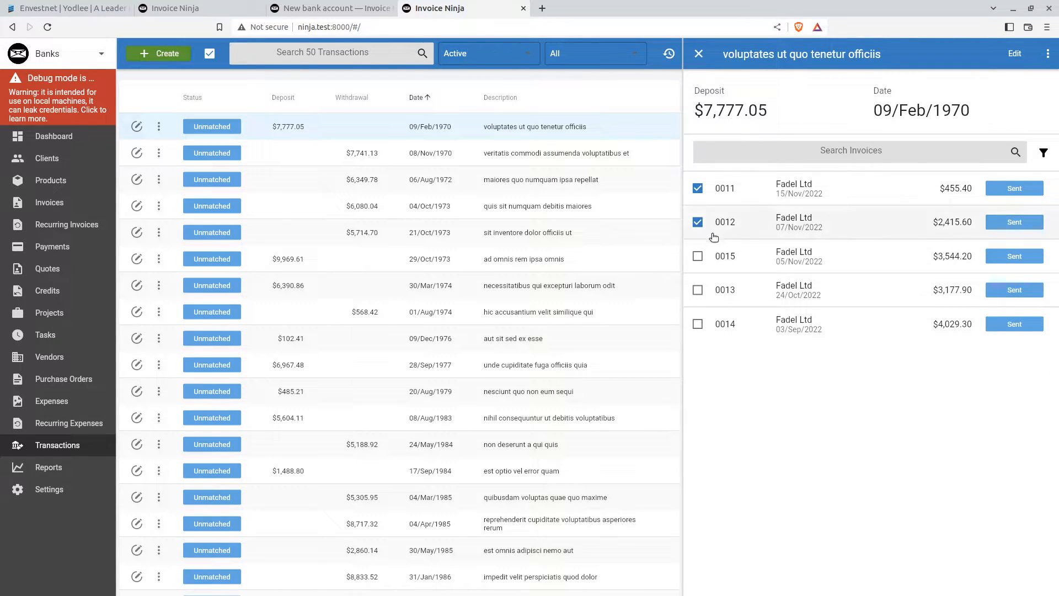
click(697, 256)
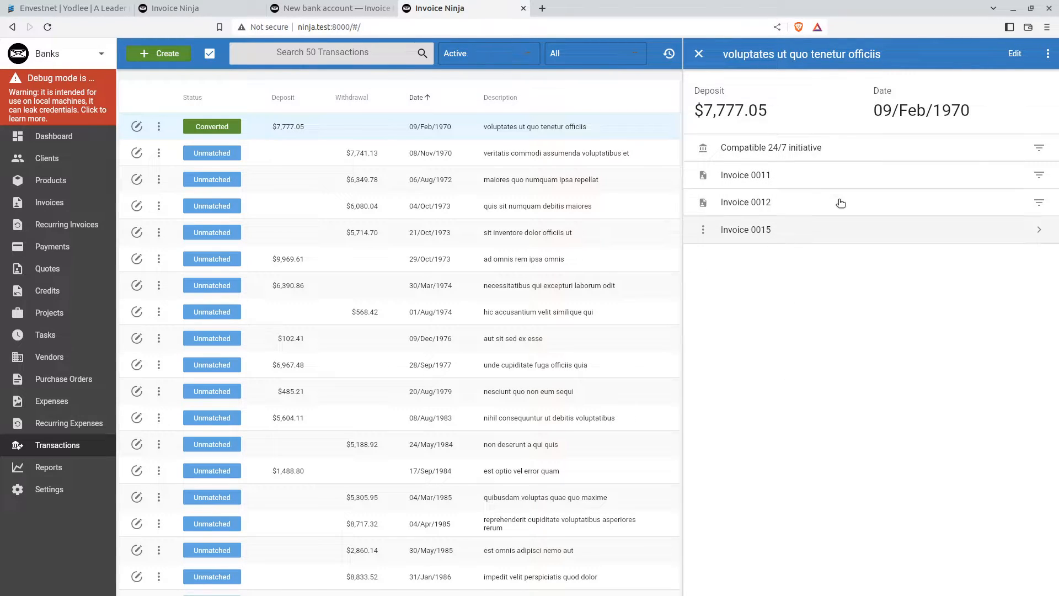
click(1040, 176)
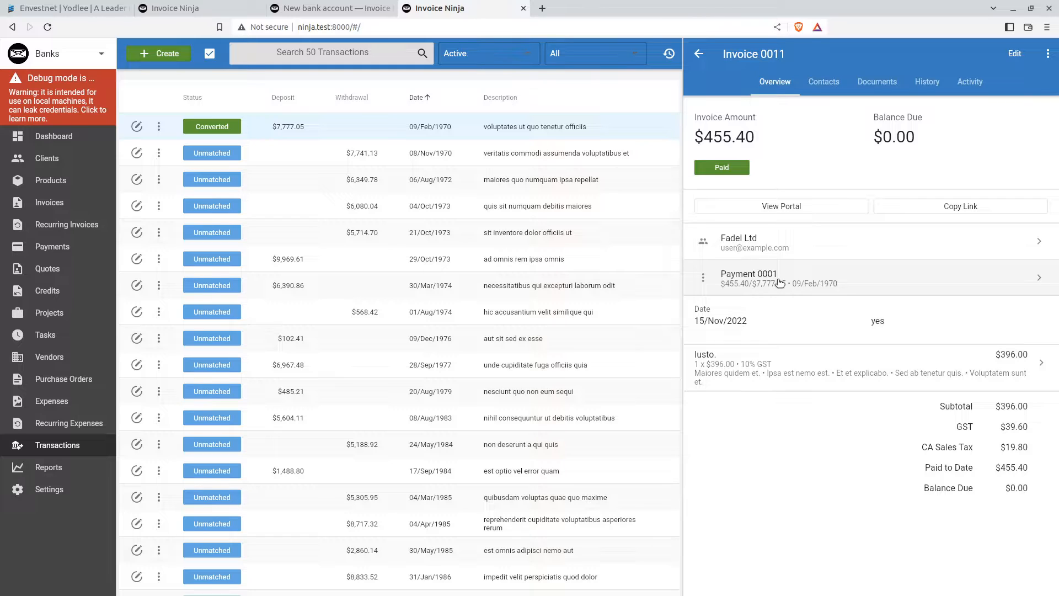
- Convert the $7,741.13 withdrawal transaction to an expense using the first listed vendor and the Fuel category
click(365, 156)
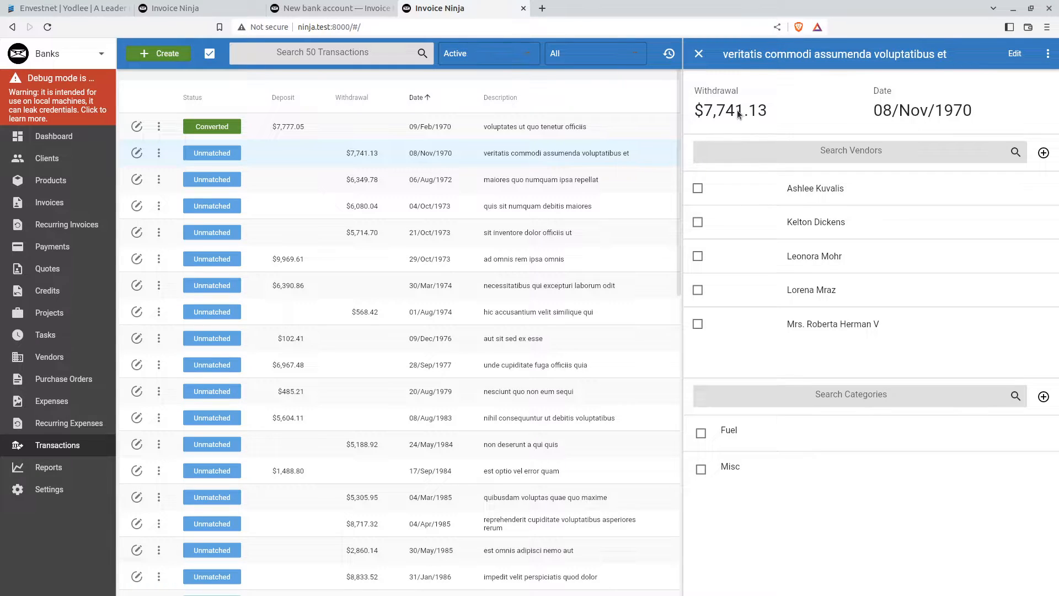
click(698, 189)
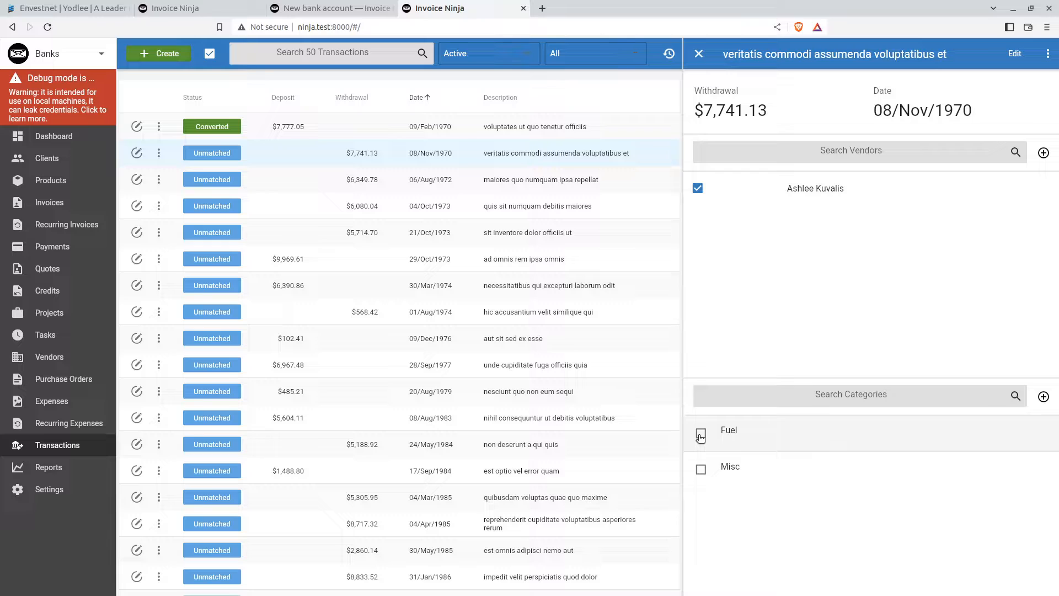
click(701, 434)
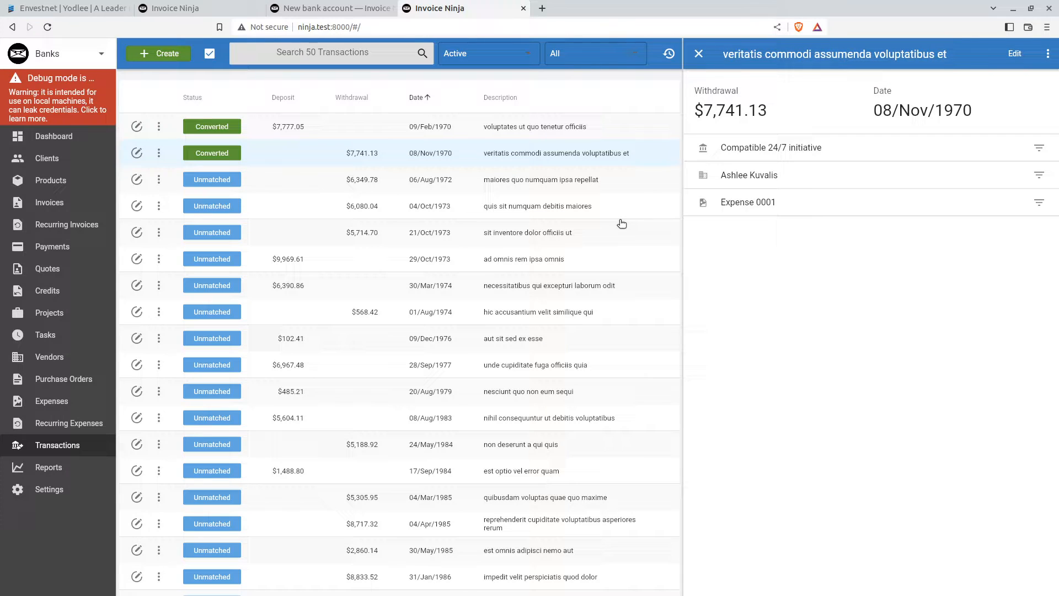
- Search the transactions for "ipsum" and for "qui"
click(347, 53)
text(ipsum)
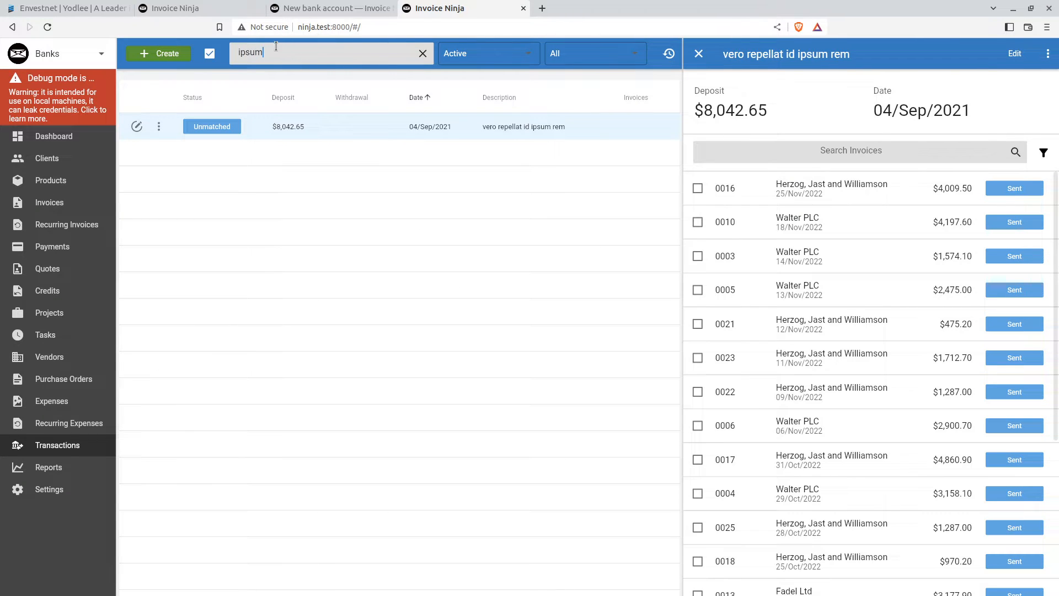
key(ctrl+a)
text(qui)
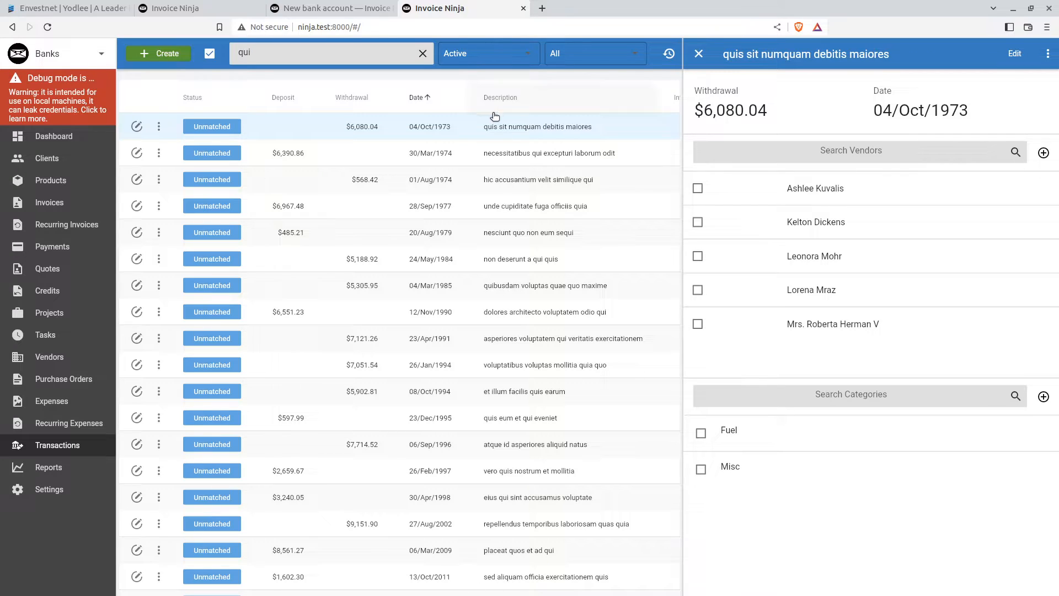
key(ctrl+a)
- Create a new transaction rule in the bank account settings and name it "qui"
click(49, 491)
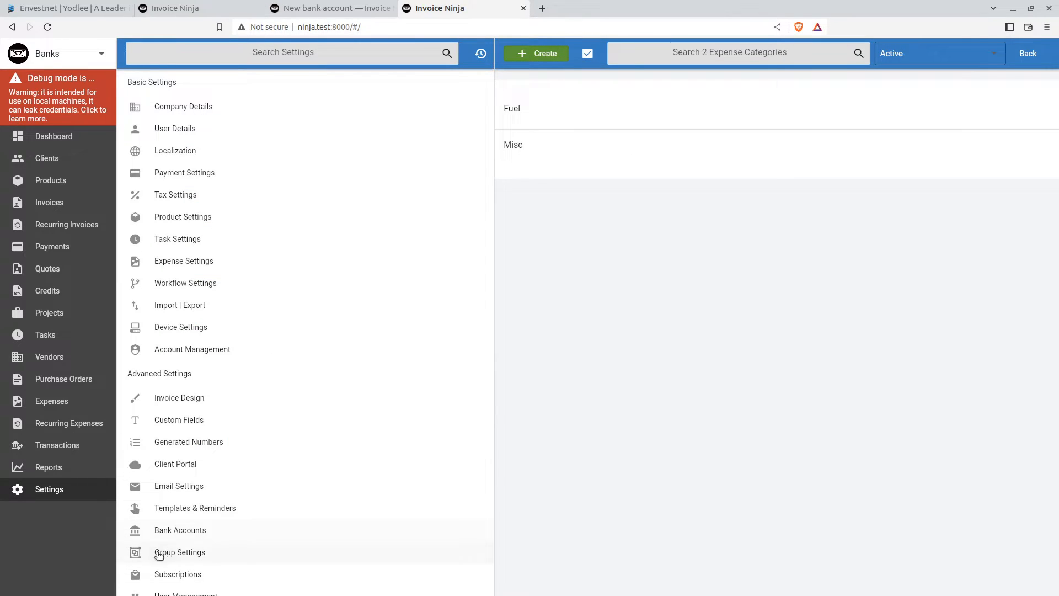
click(190, 532)
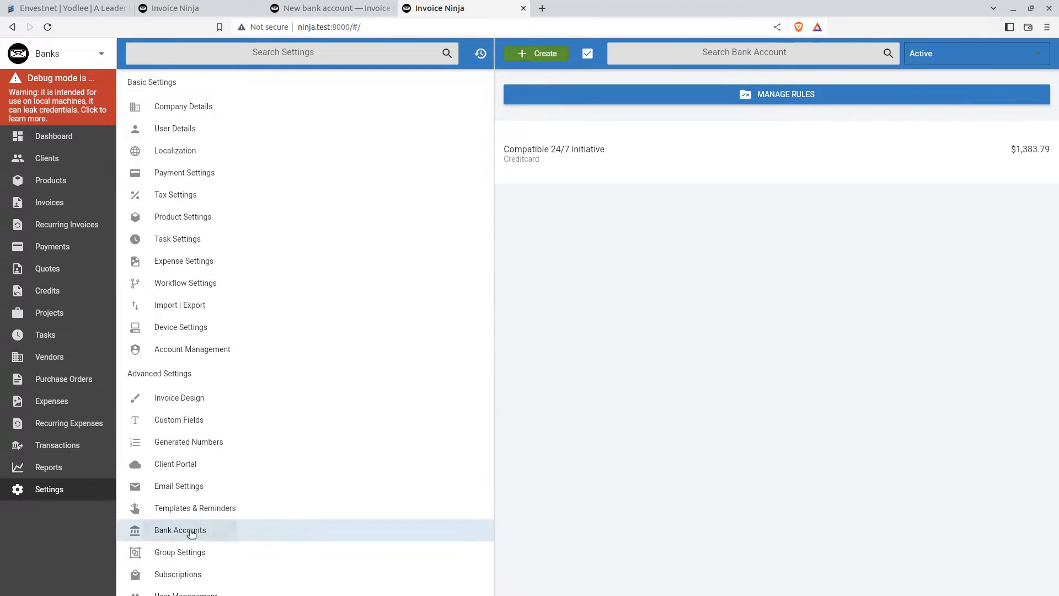
click(777, 96)
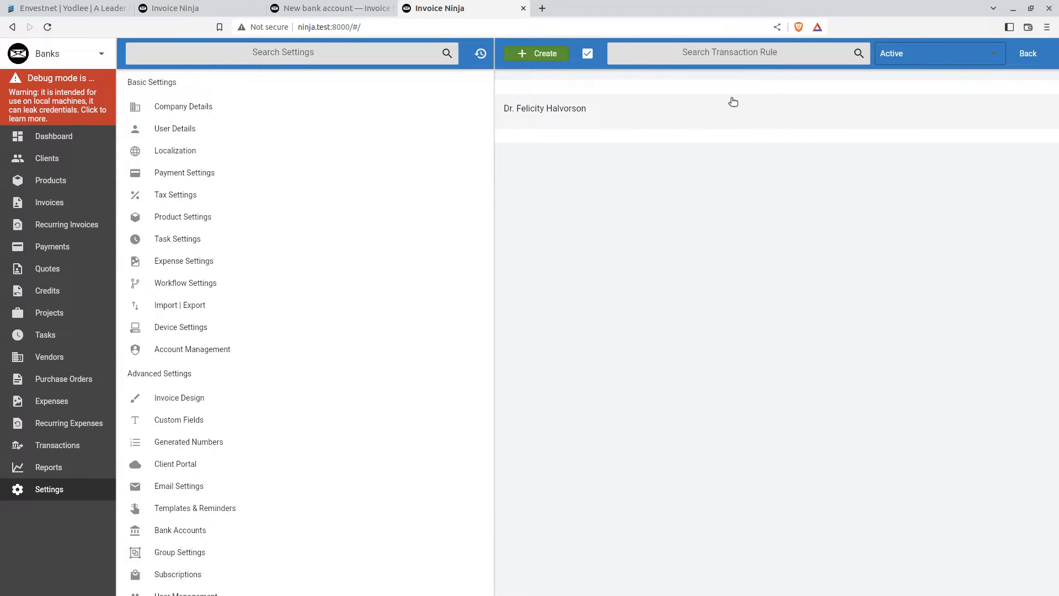
click(555, 54)
text(qui)
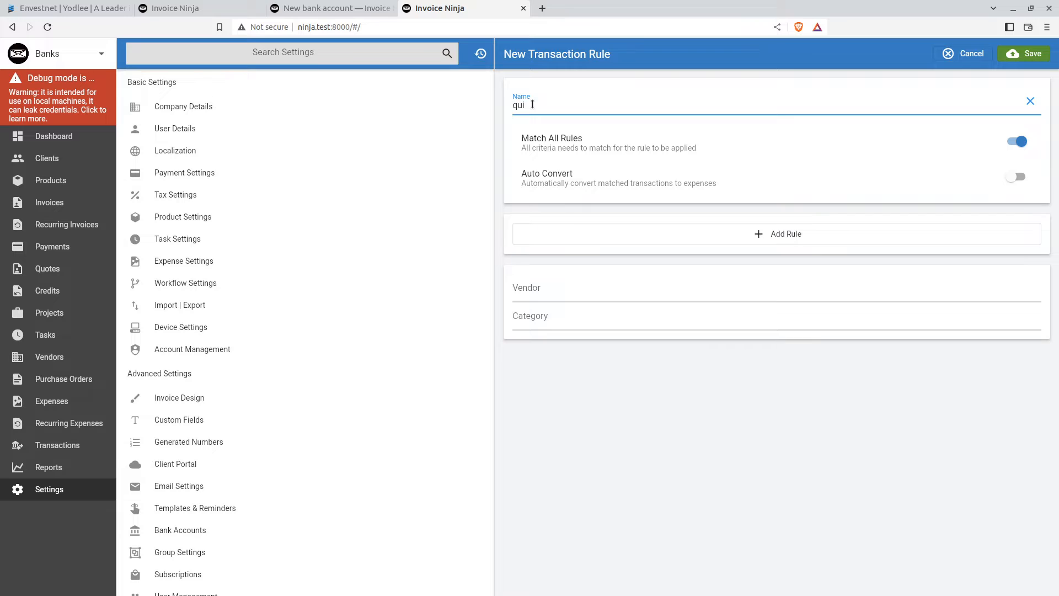
- Add a condition to the transaction rule requiring the Description to contain "qui"
click(625, 235)
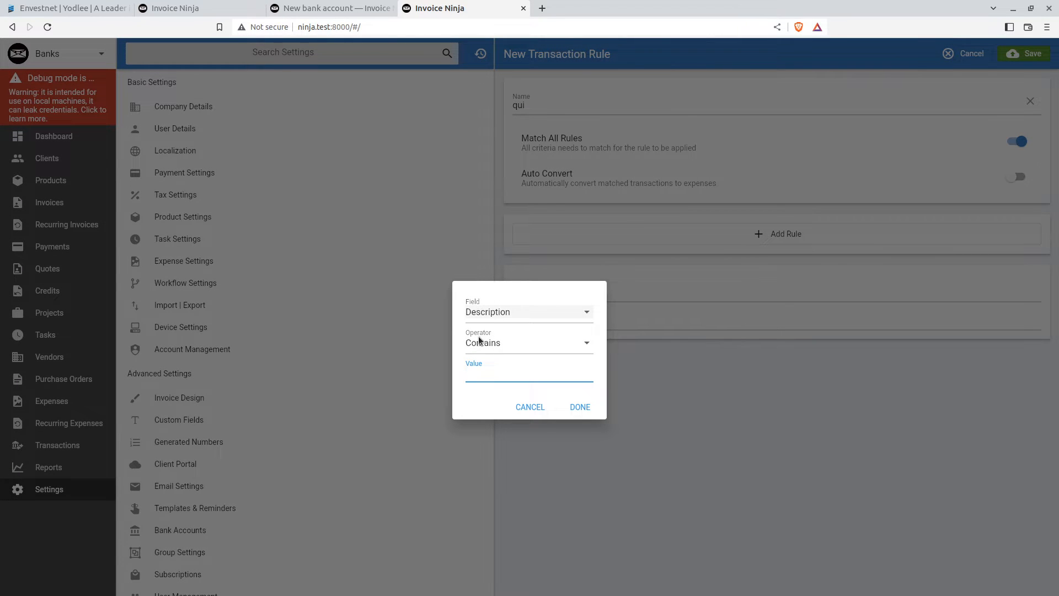
text(qui)
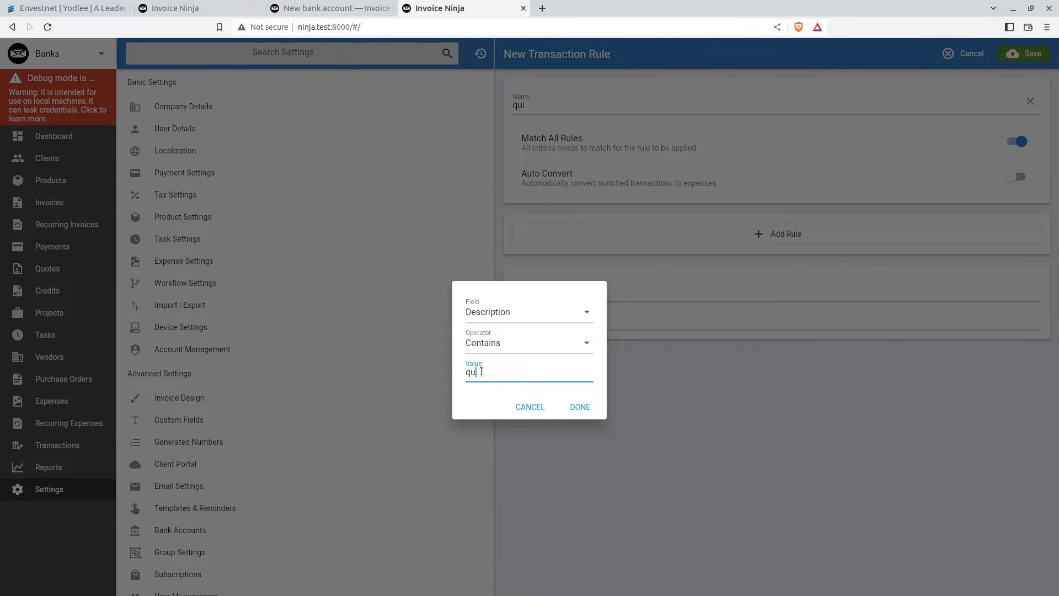
click(580, 407)
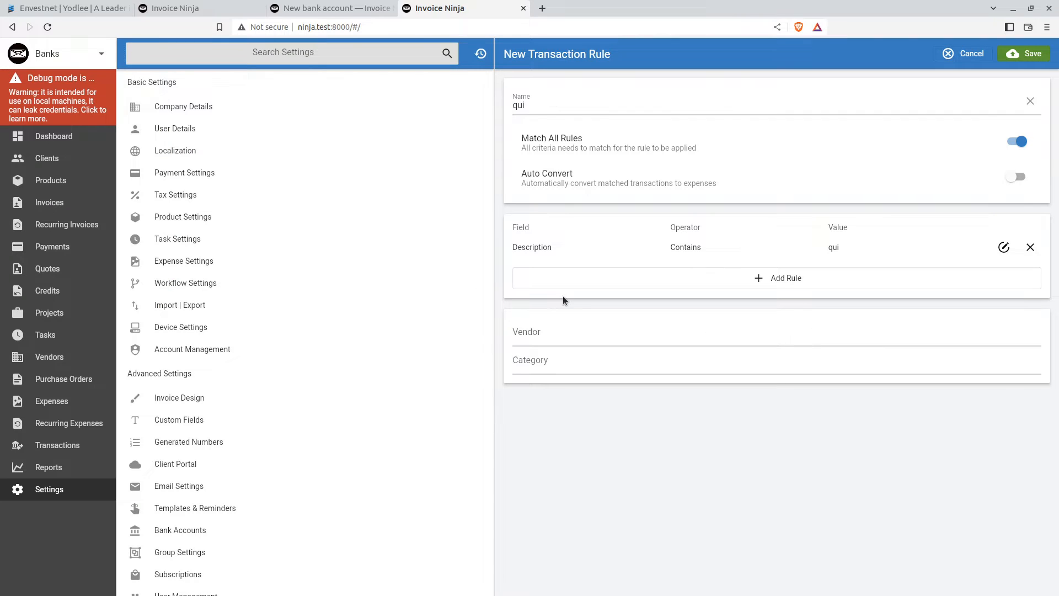
- Add a second condition to the transaction rule requiring the Amount to be > 2000
click(598, 280)
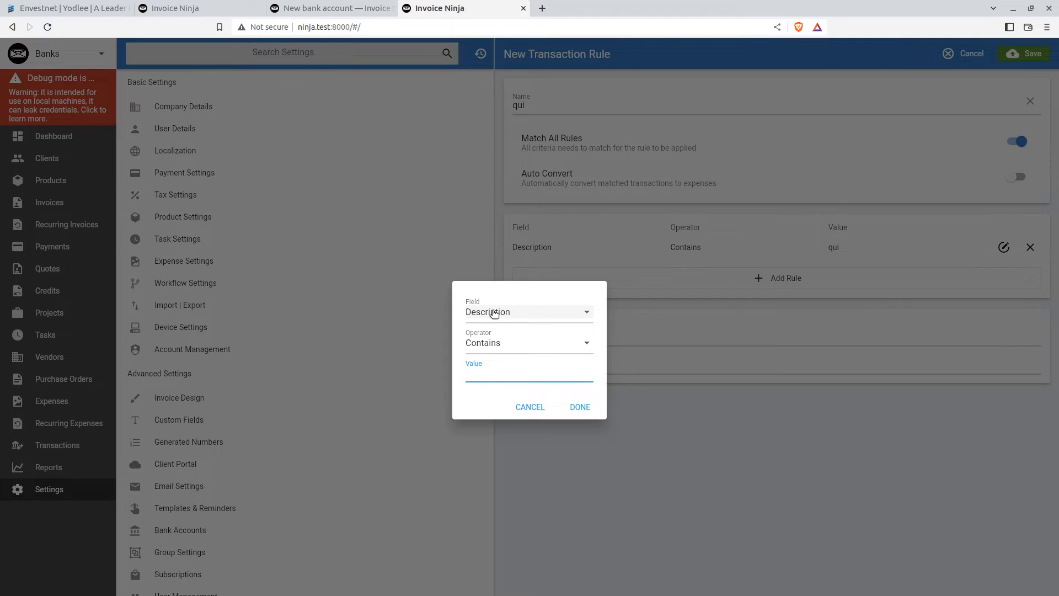
click(494, 312)
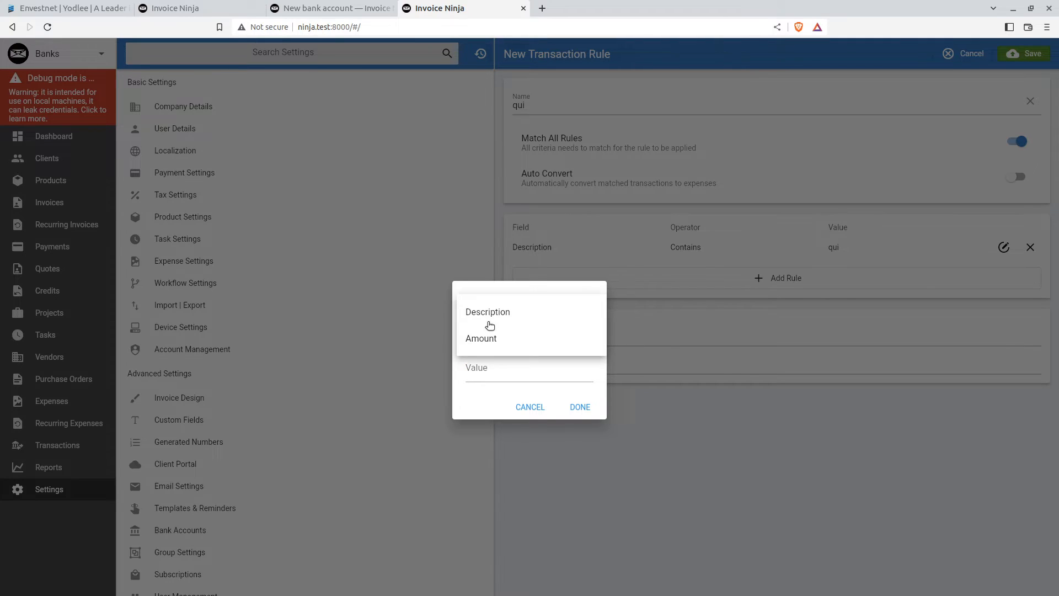
click(489, 339)
click(489, 345)
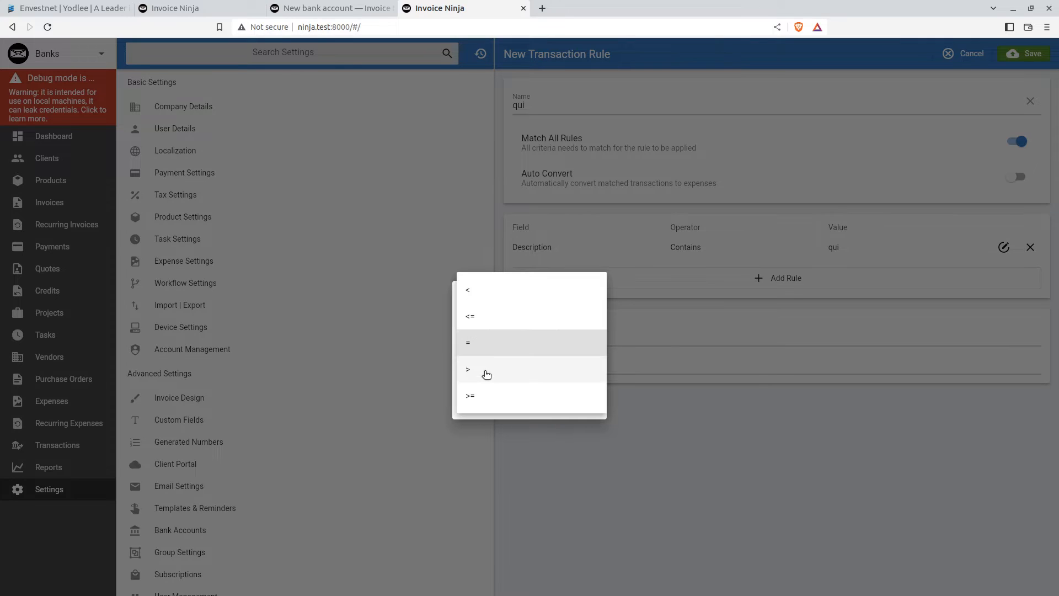
click(487, 375)
click(486, 370)
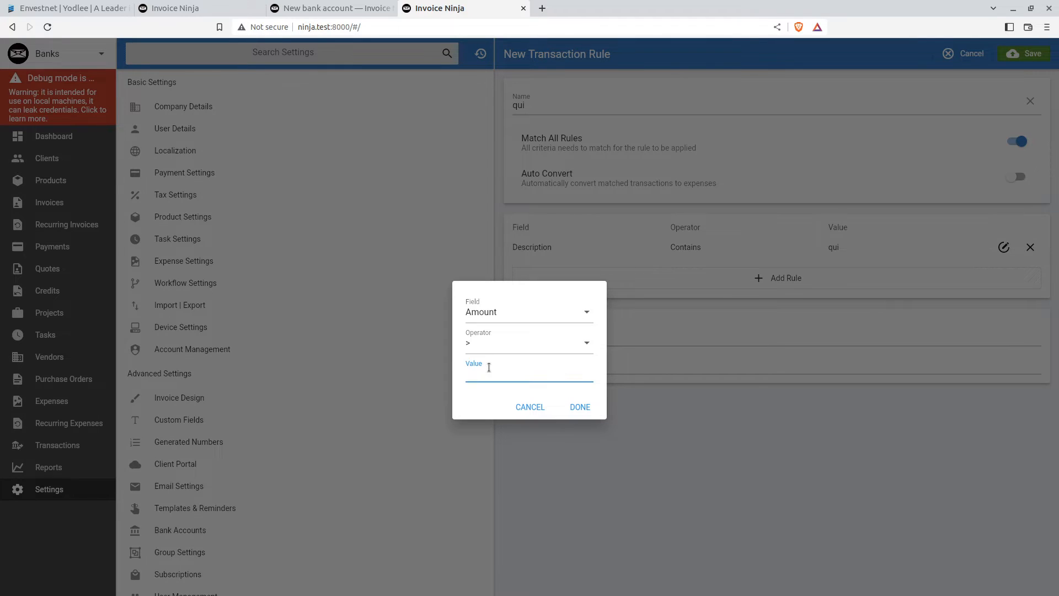
text(2000)
key(Return)
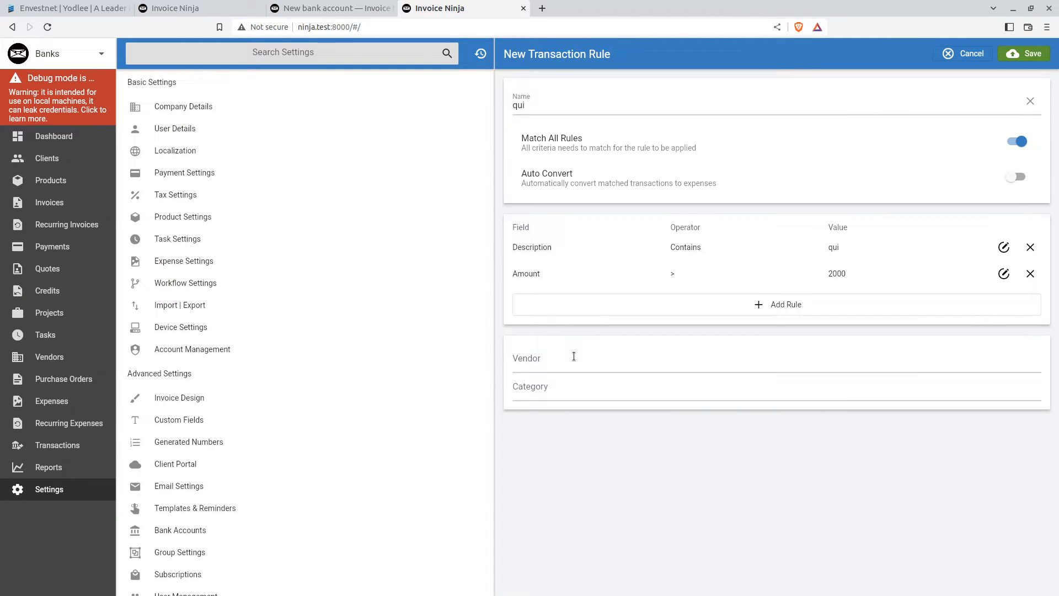
- Assign the first listed vendor and the Fuel category to the transaction rule
click(573, 357)
click(556, 385)
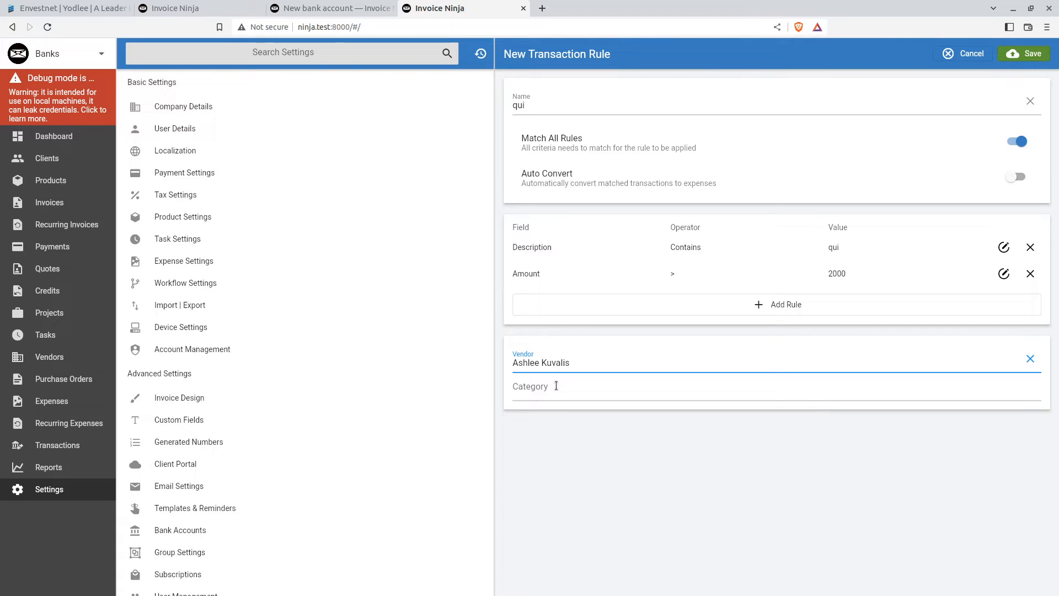
click(556, 385)
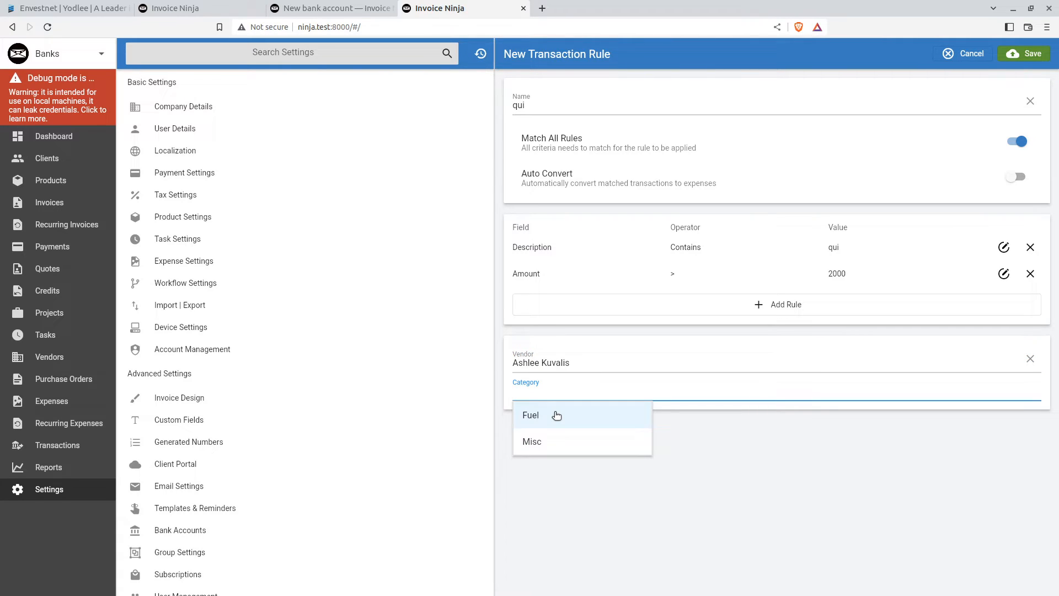
click(556, 414)
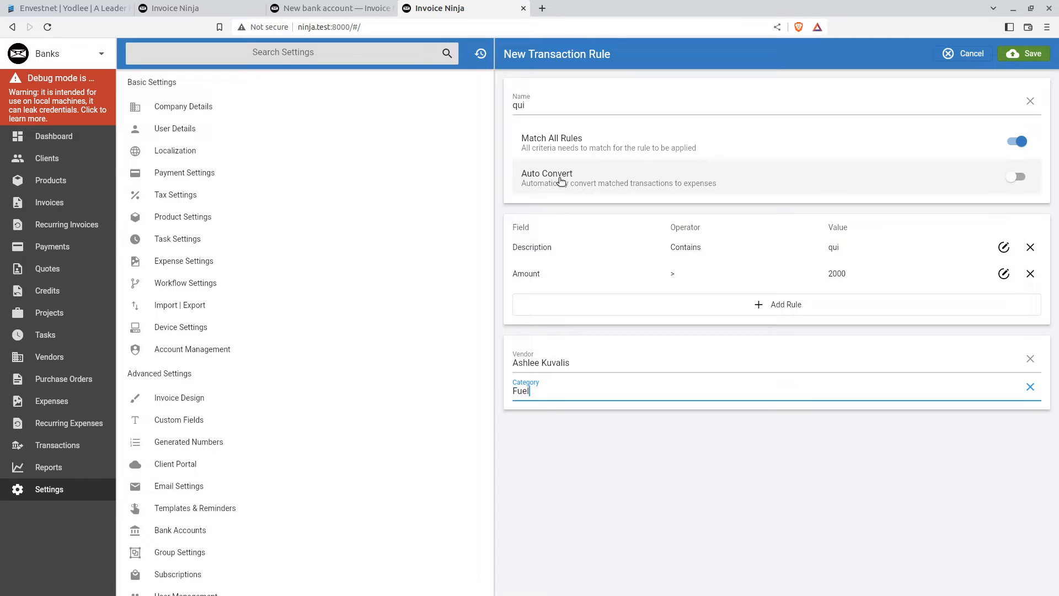
- Enable Auto Convert for the transaction rule and save it
click(1021, 182)
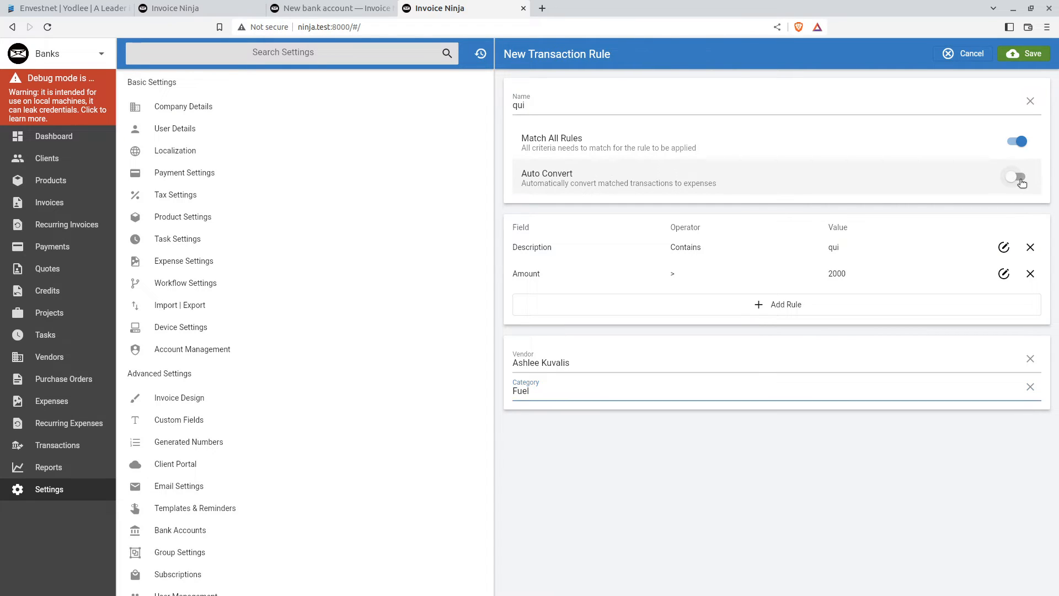
click(1021, 182)
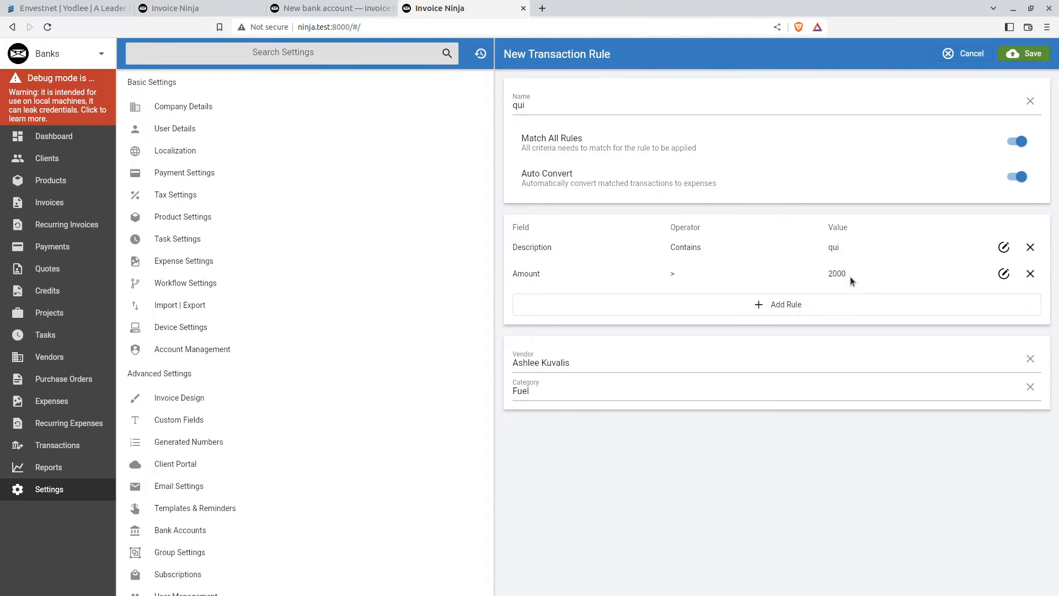
click(1027, 58)
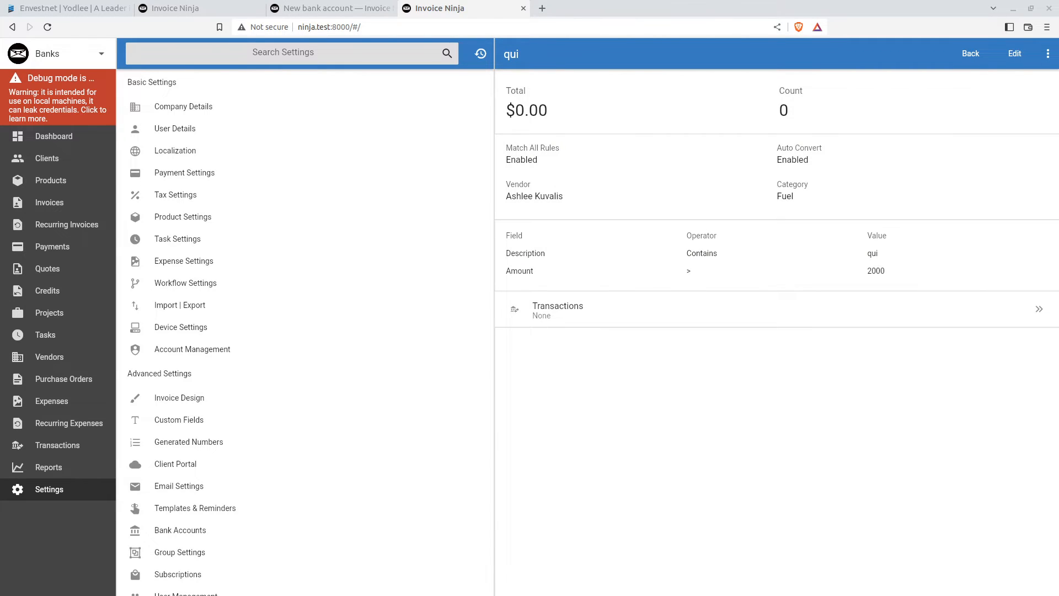
- Search the transactions for "qui" and reverse the sort order of the Date column
click(60, 447)
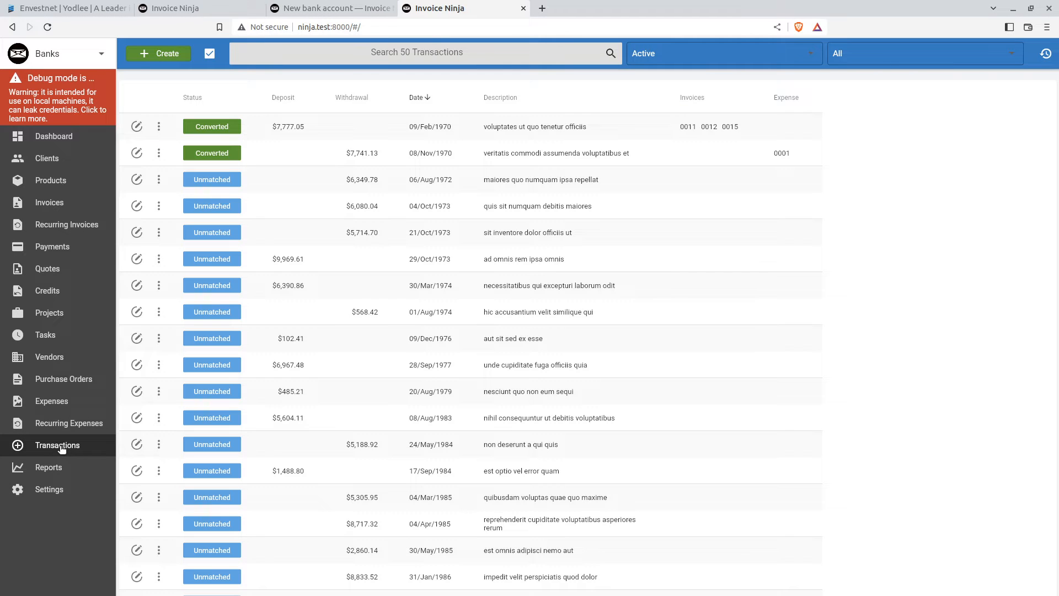
click(407, 51)
text(qui)
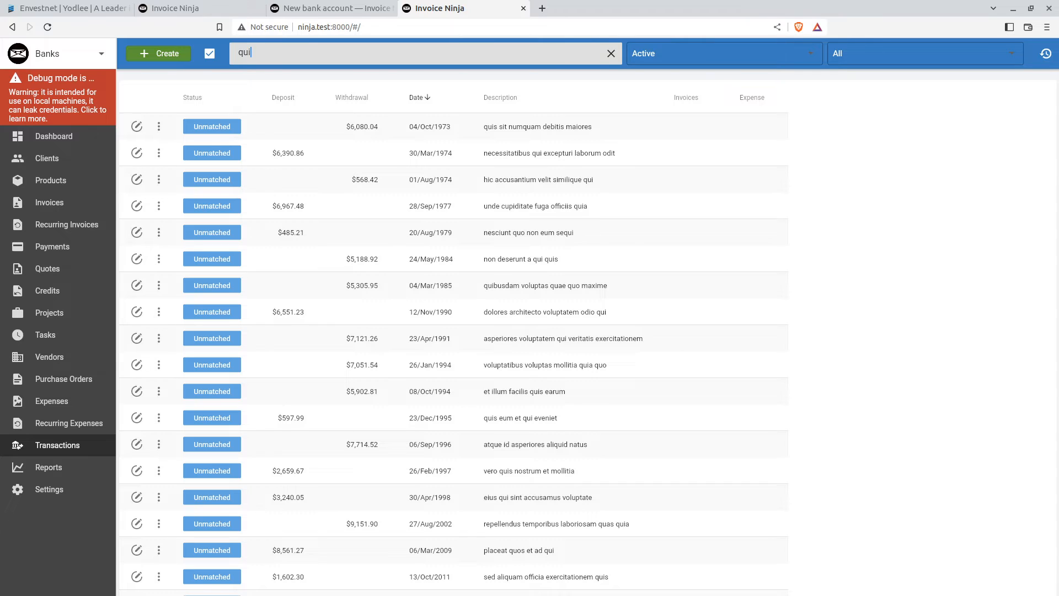
click(419, 97)
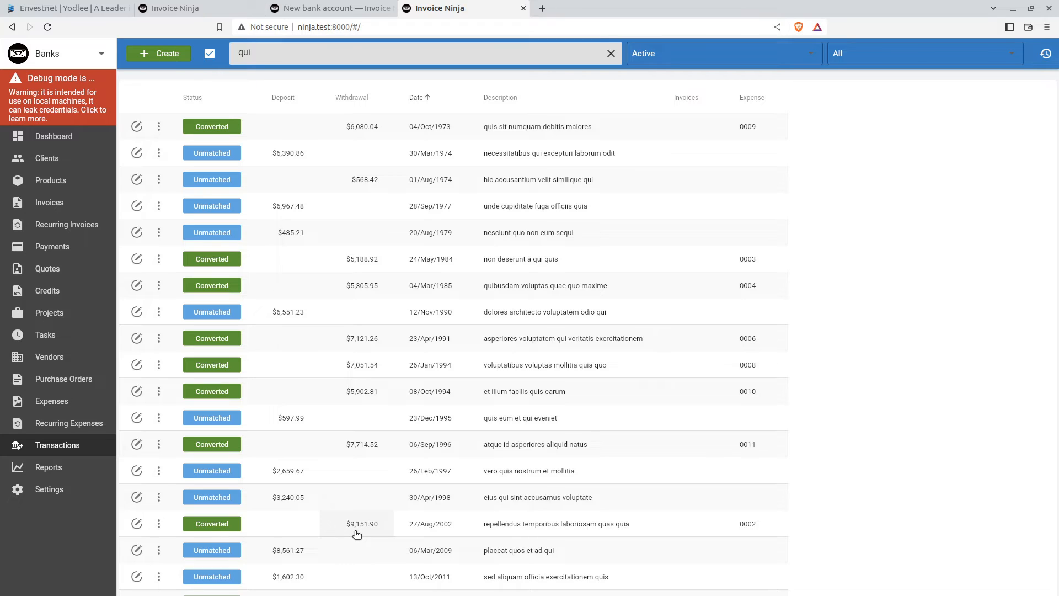
- Return to the full transaction list and search it for "non"
click(64, 489)
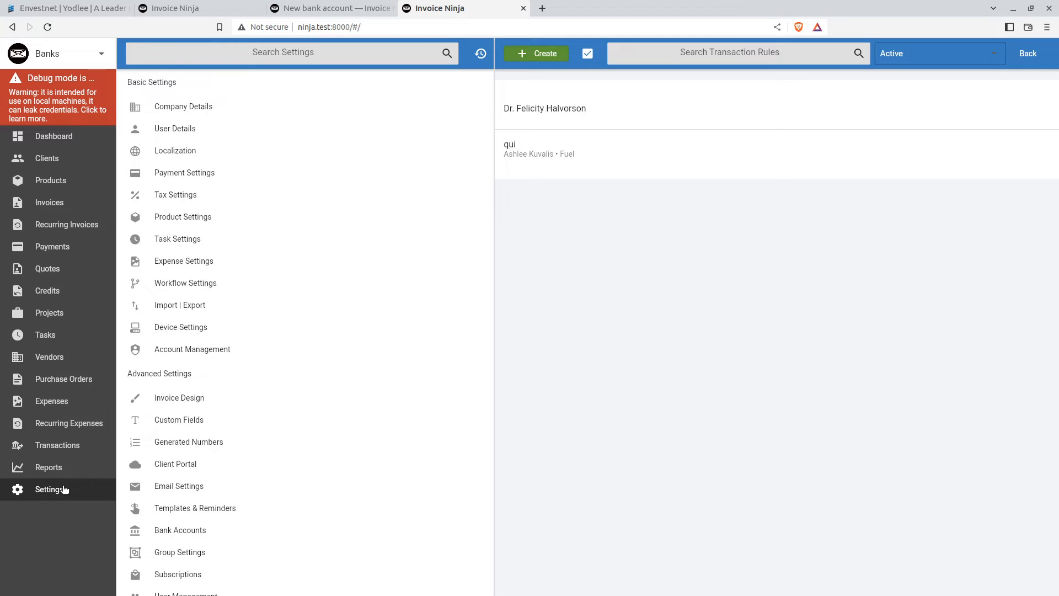
click(70, 452)
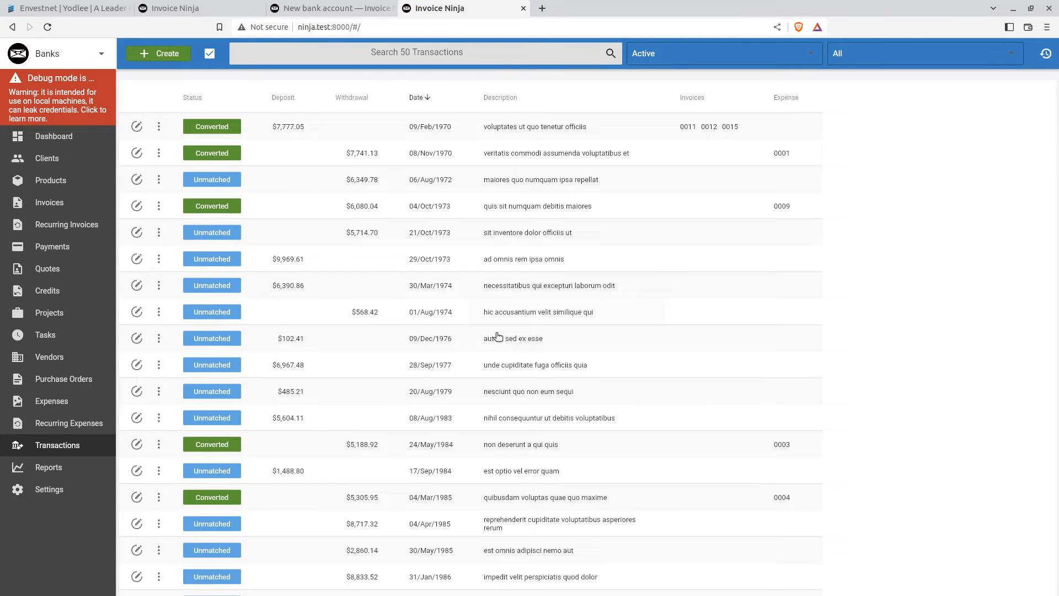
scroll(527, 416, down, 1)
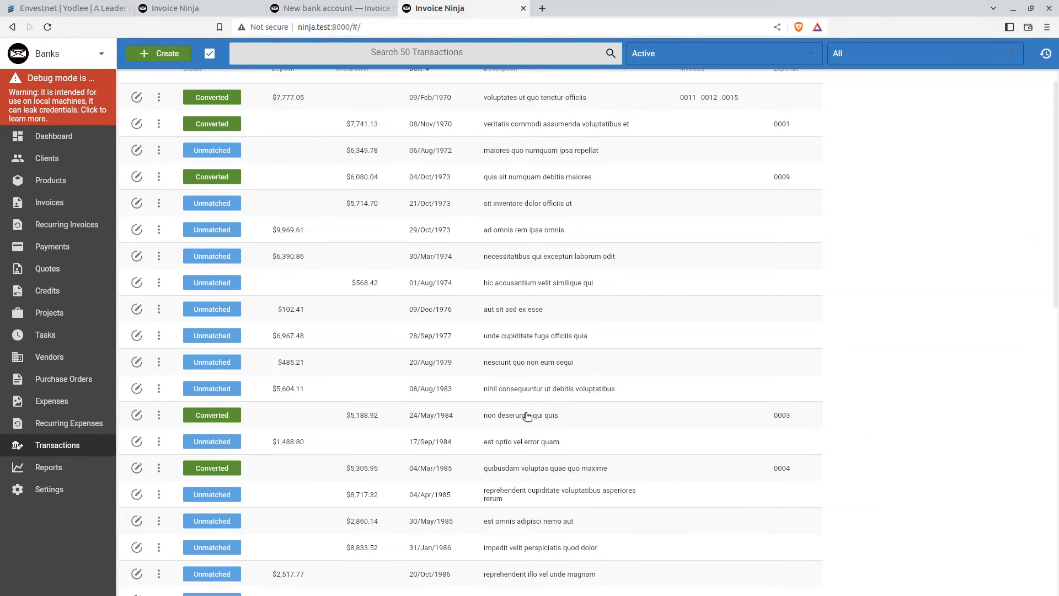
click(525, 62)
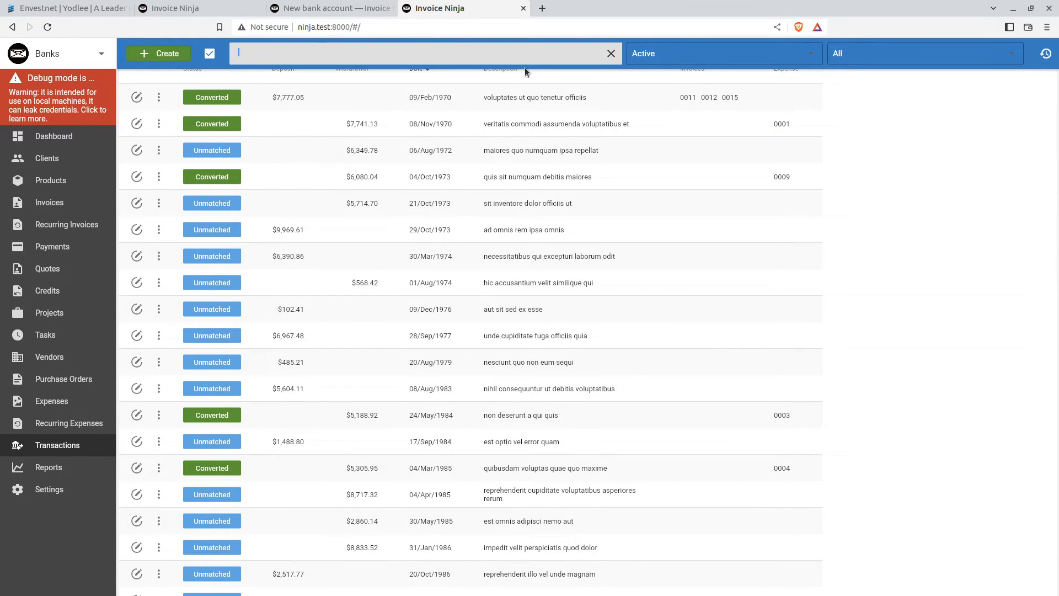
text(non)
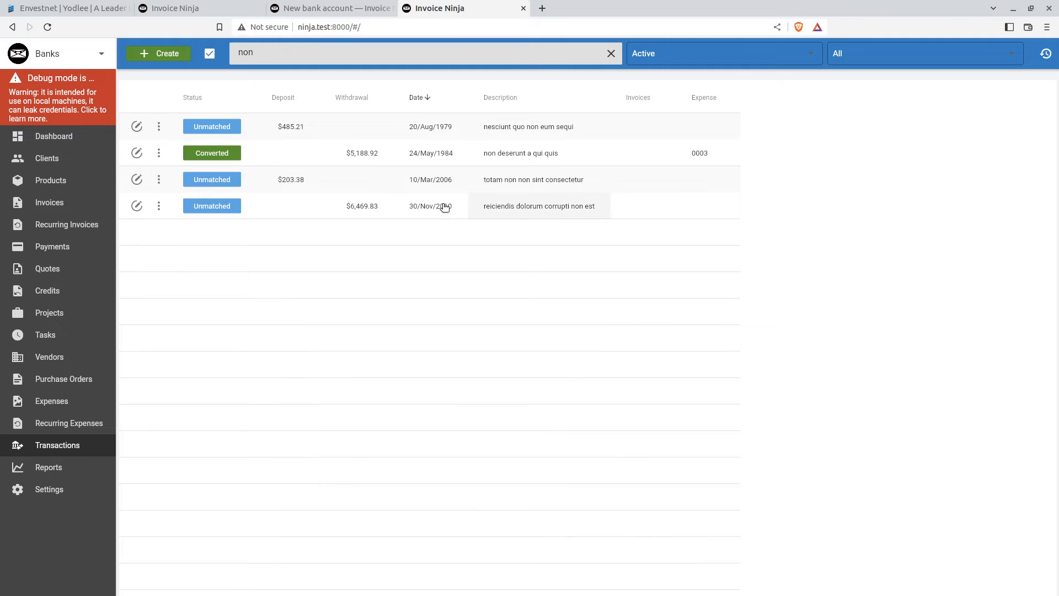
- Start a new transaction rule named "non" with Match All Rules disabled
click(50, 488)
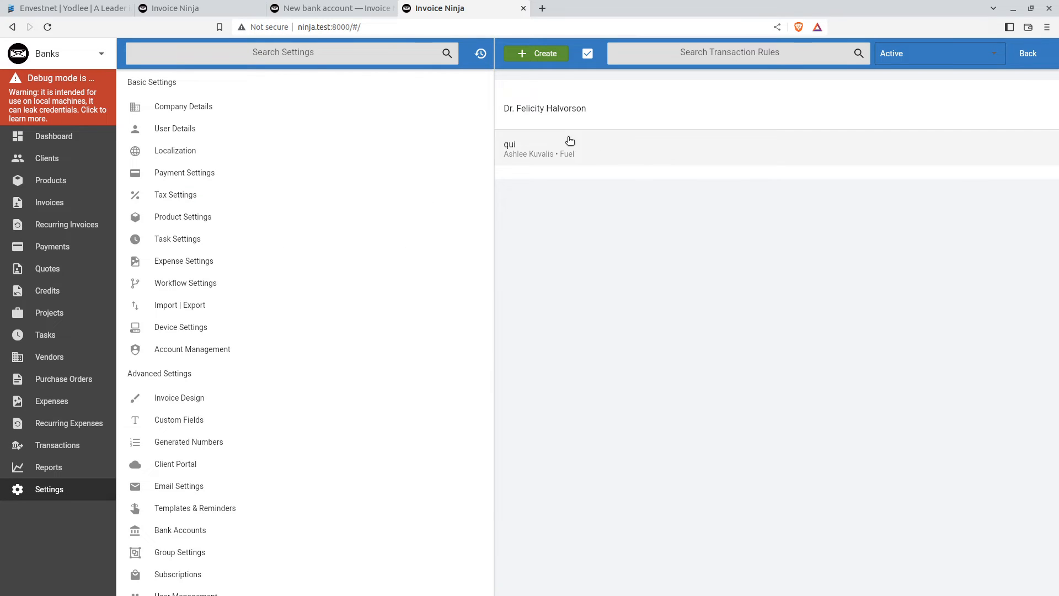
click(525, 55)
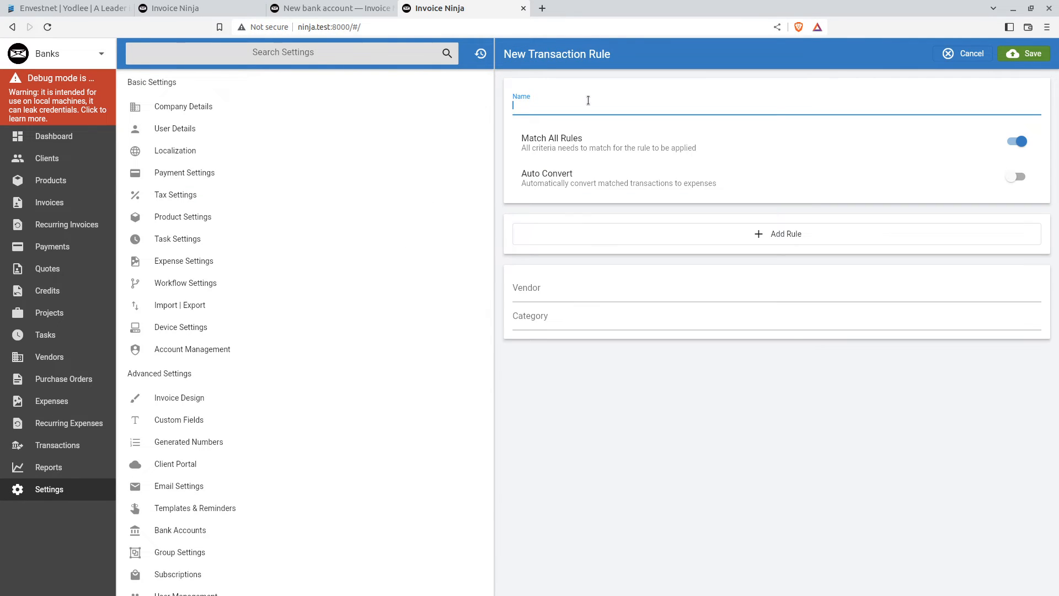
text(non)
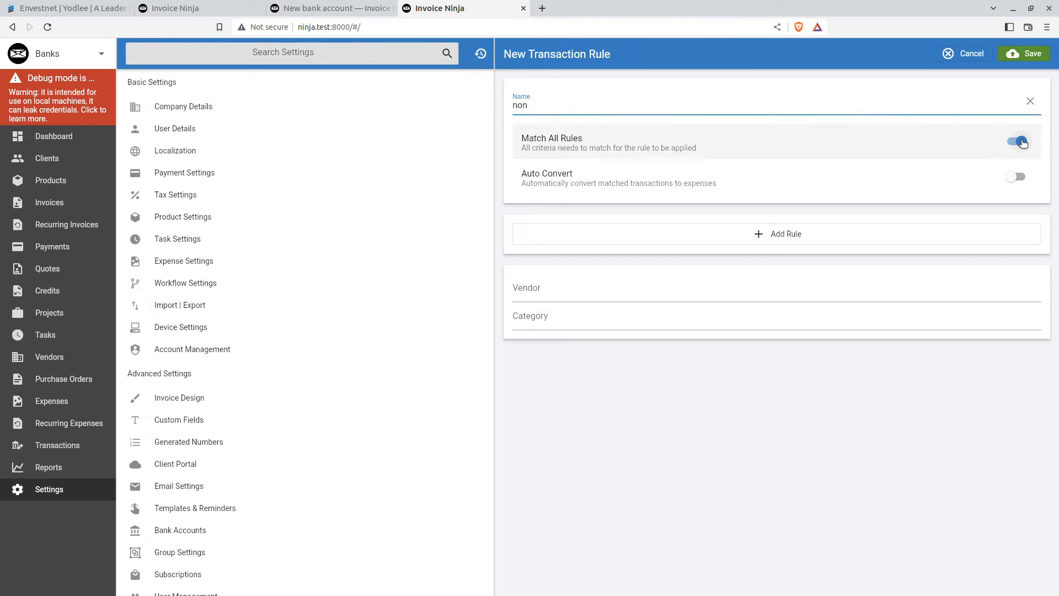
click(1017, 141)
- Add a condition to the "non" rule requiring the Description to contain "non"
click(921, 238)
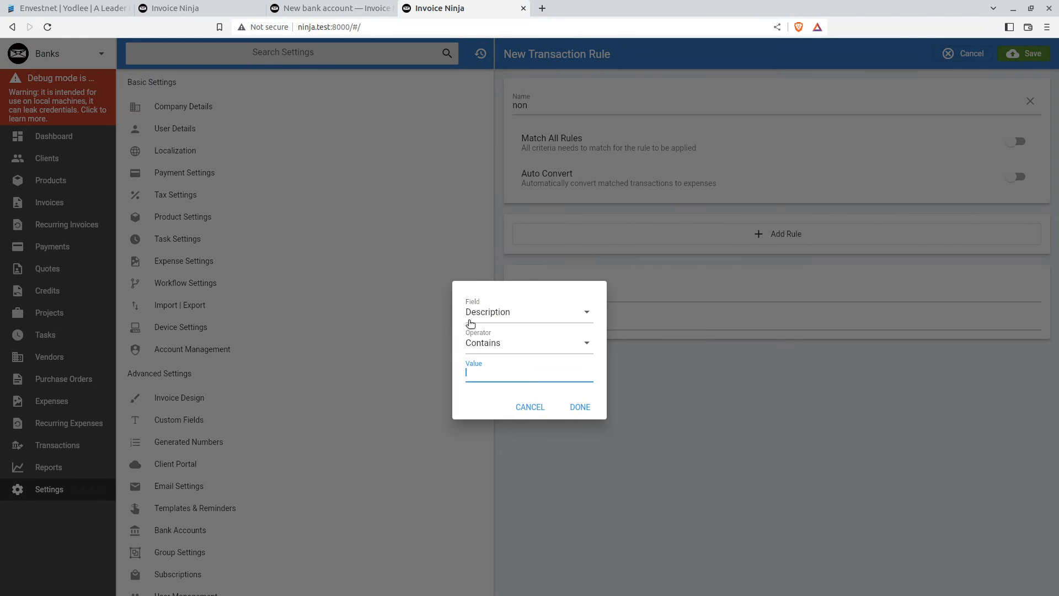
text(non)
click(584, 412)
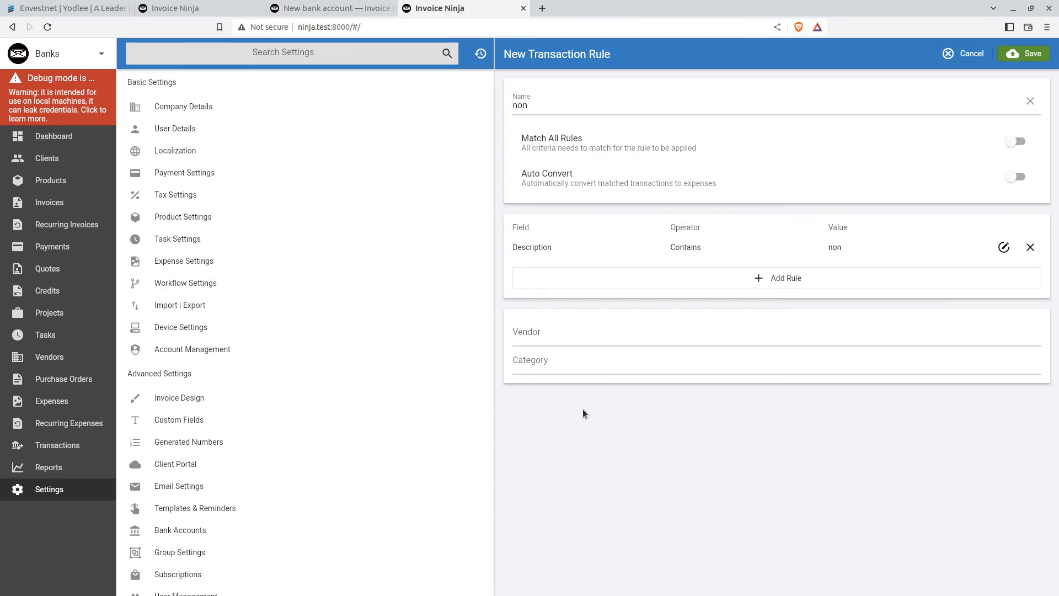
click(760, 278)
click(522, 407)
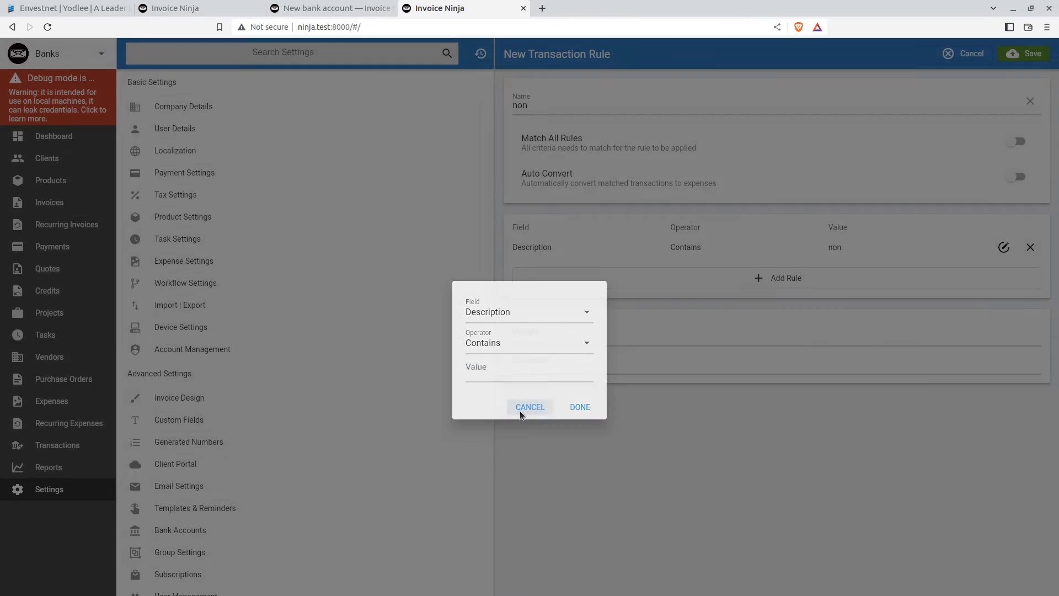
- Assign the Misc category to the "non" rule and save it with Auto Convert enabled
click(539, 363)
click(535, 414)
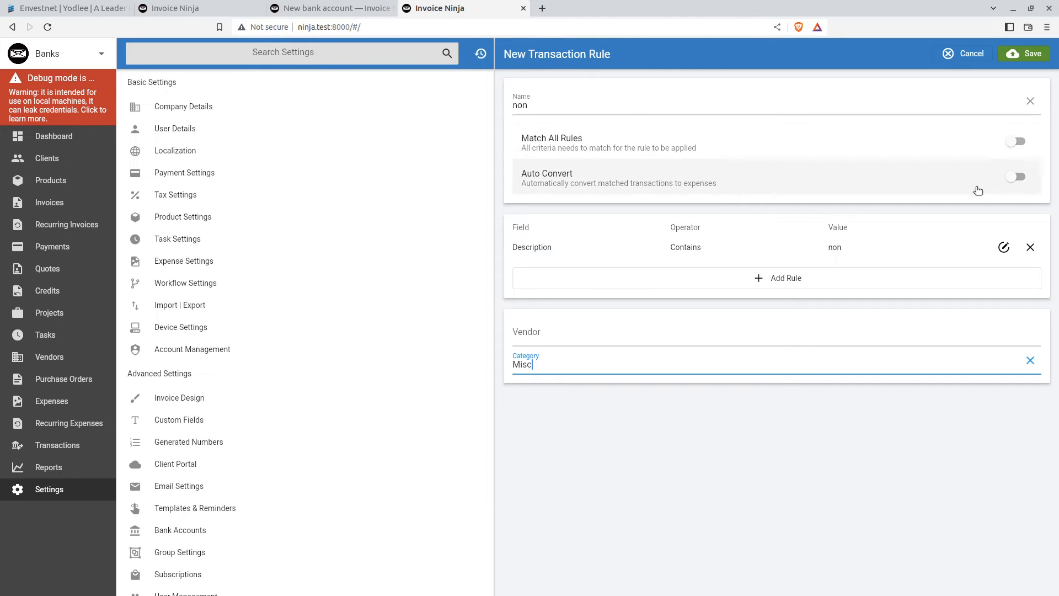
click(1019, 181)
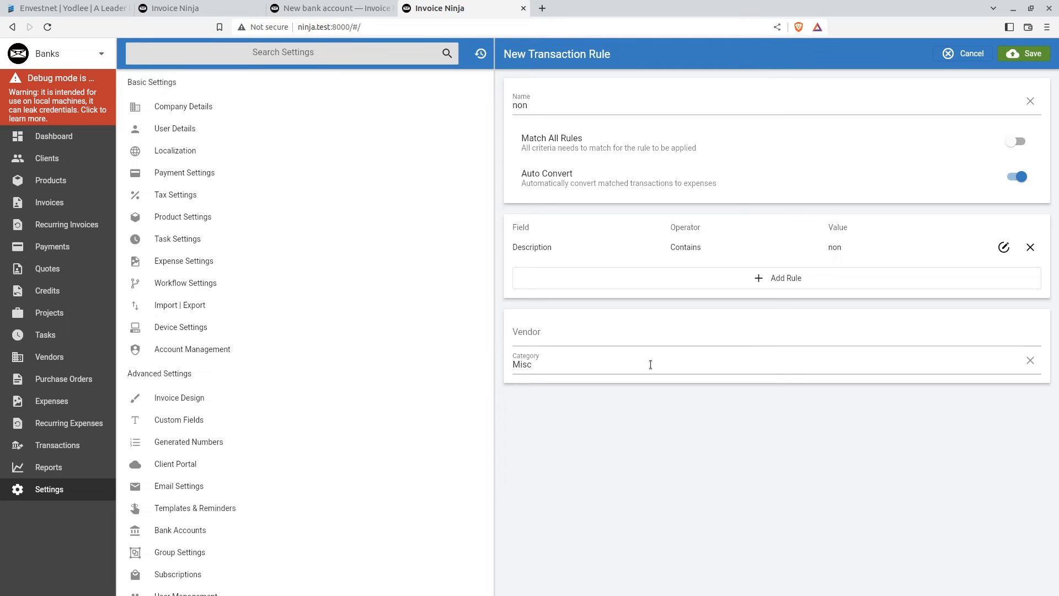
click(1020, 53)
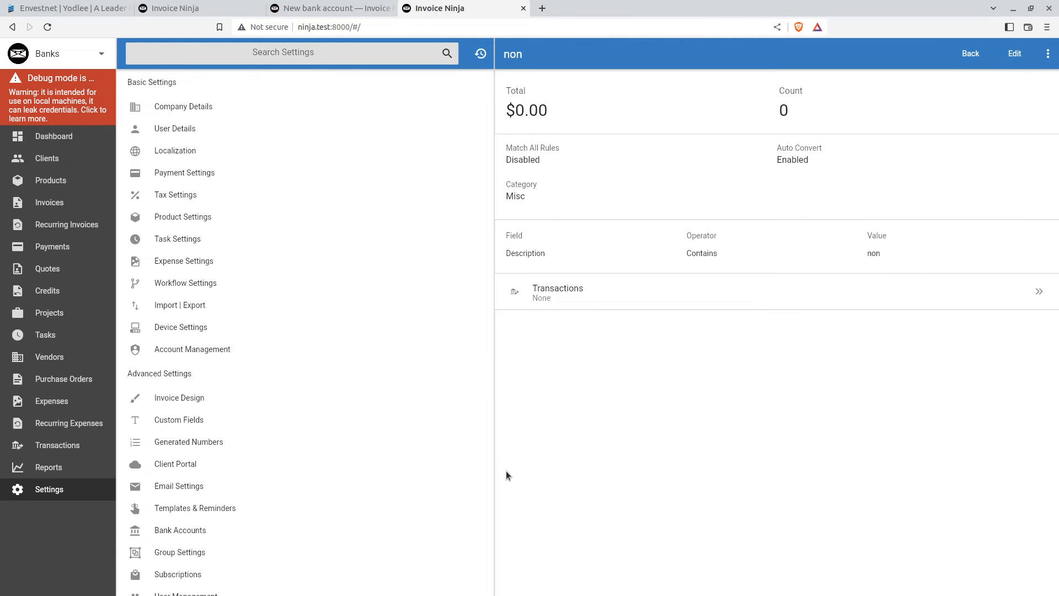
- Search the transactions for "non" to check which ones the new rule converted
click(76, 449)
click(357, 54)
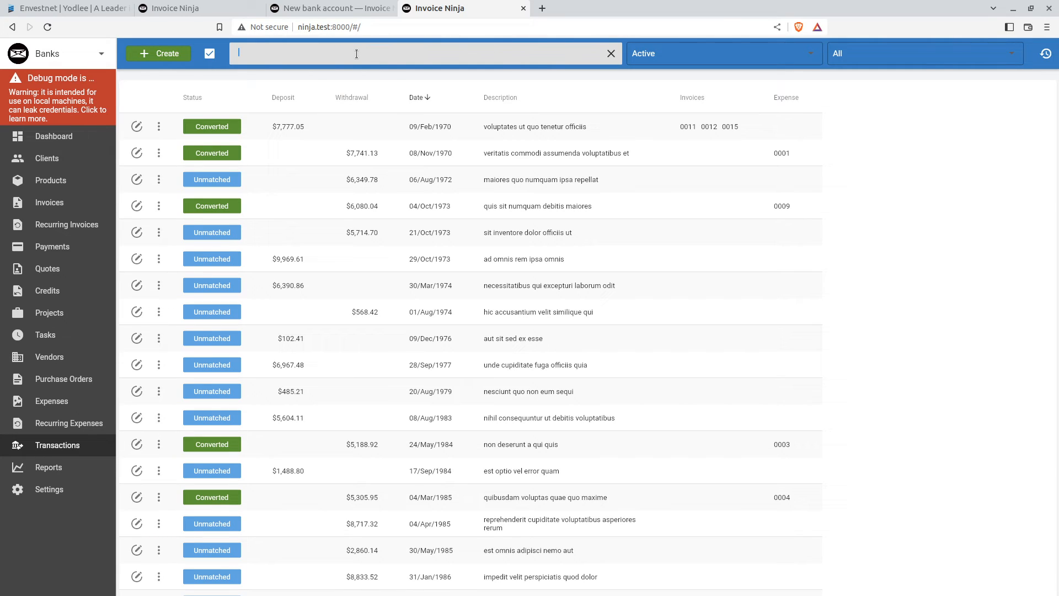
text(non)
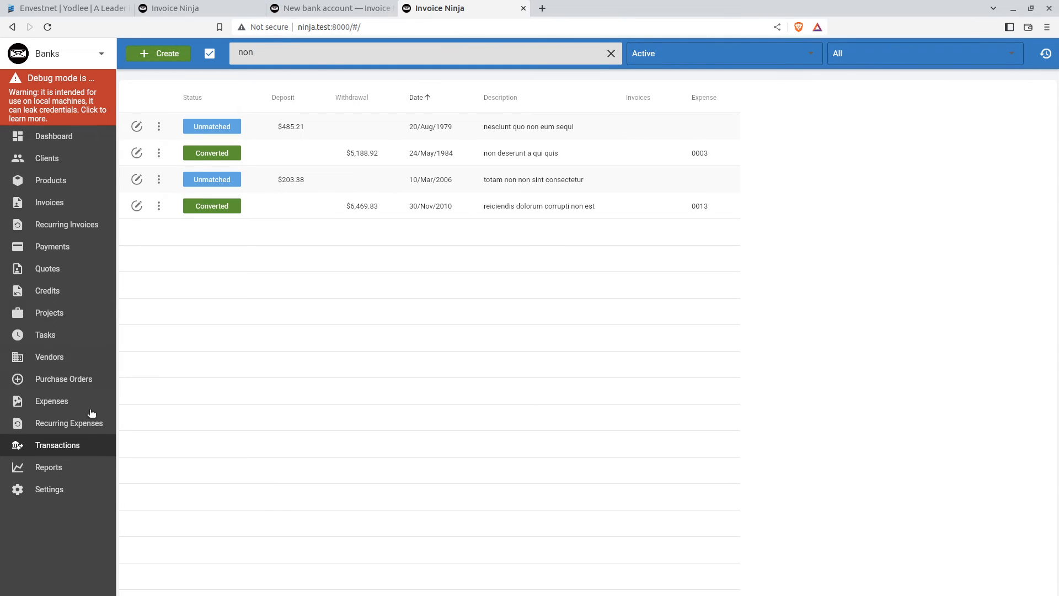
click(65, 492)
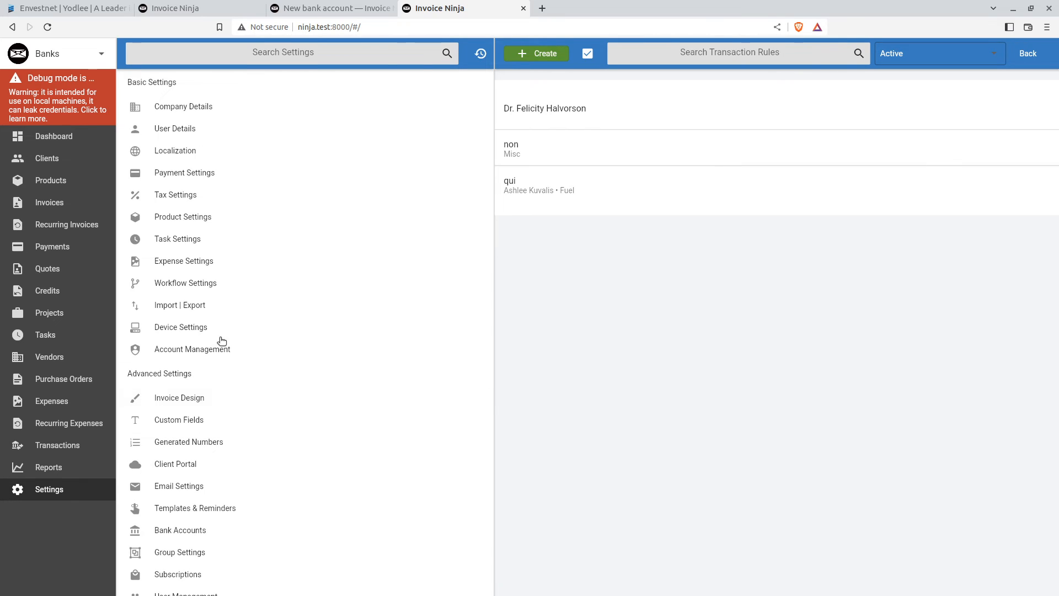
click(525, 56)
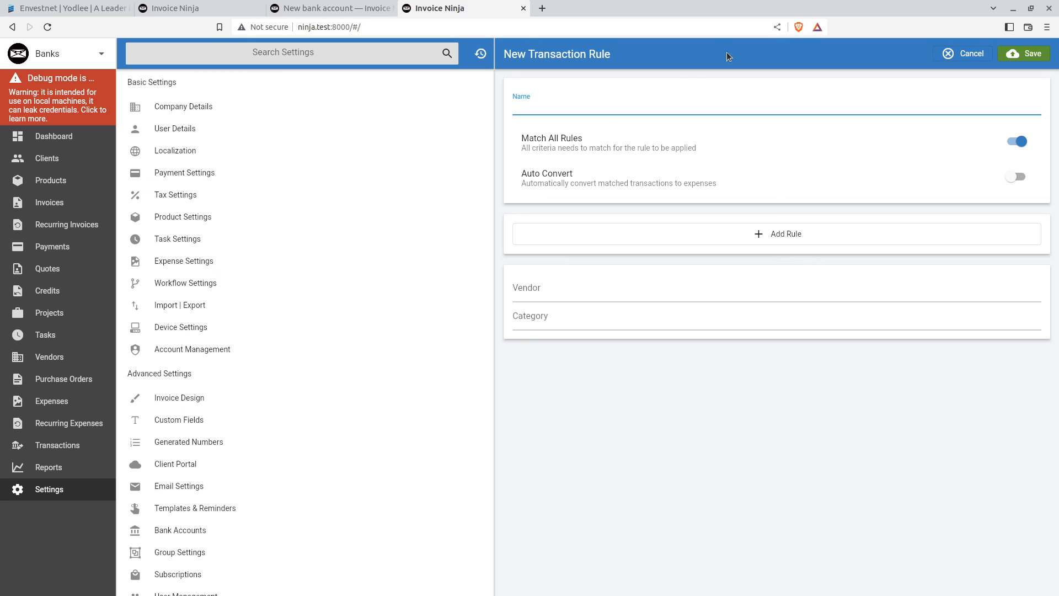
click(972, 54)
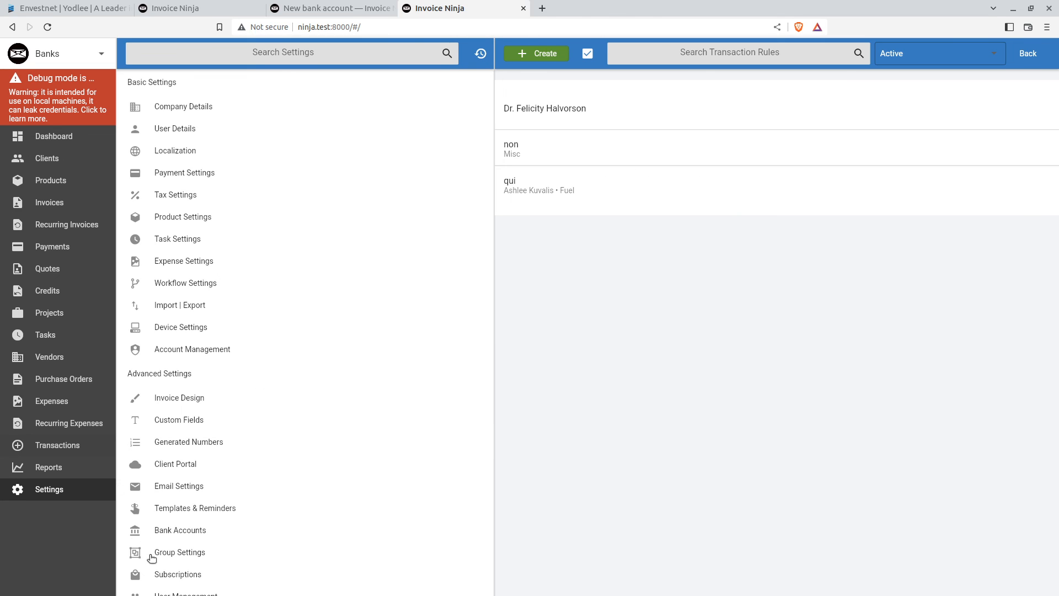
- Review the statuses and linked expenses in the full transaction list
click(69, 449)
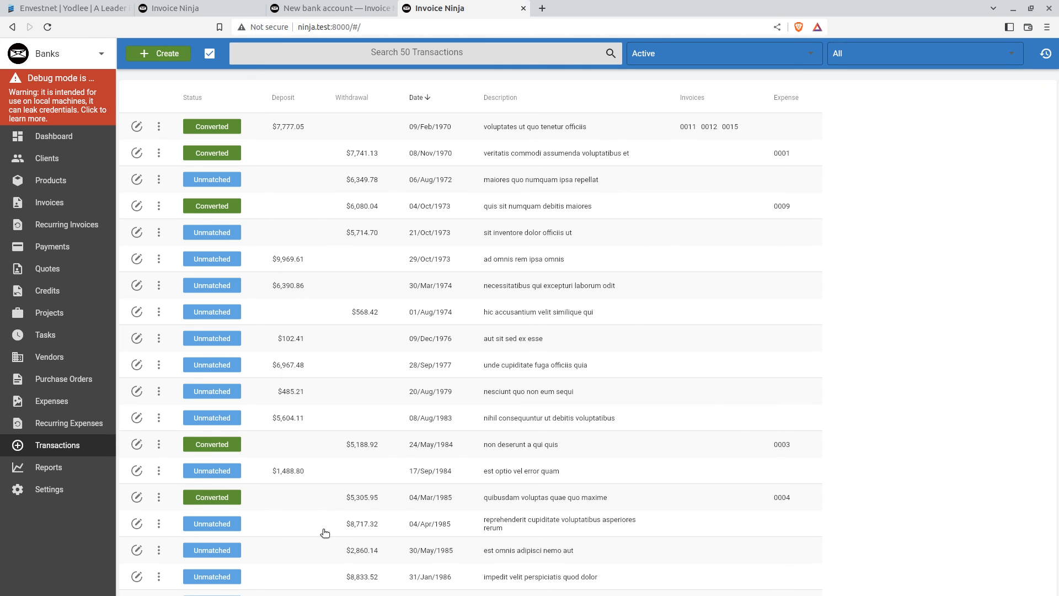
scroll(331, 527, down, 5)
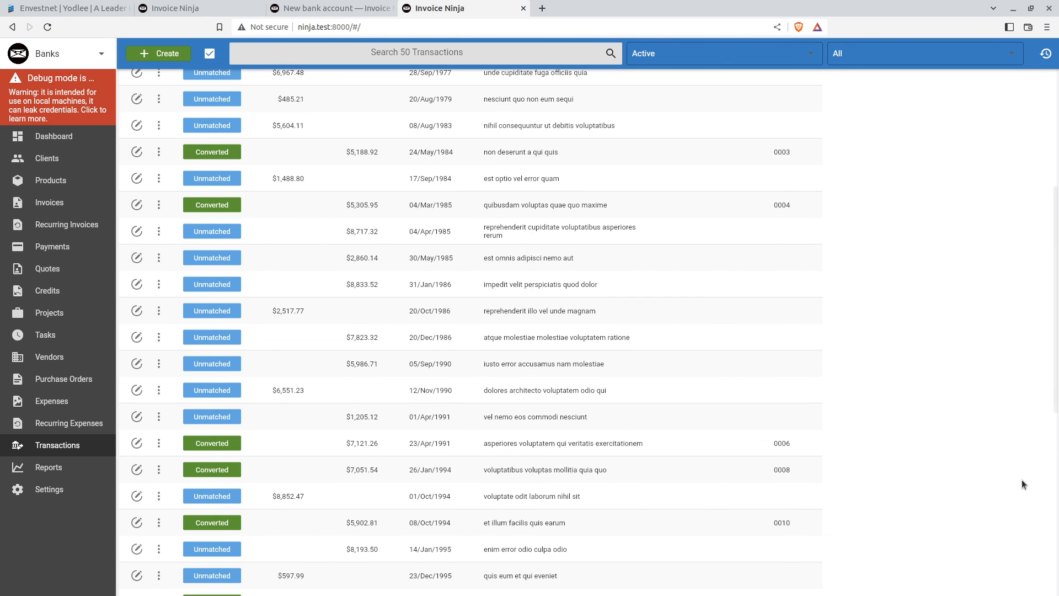